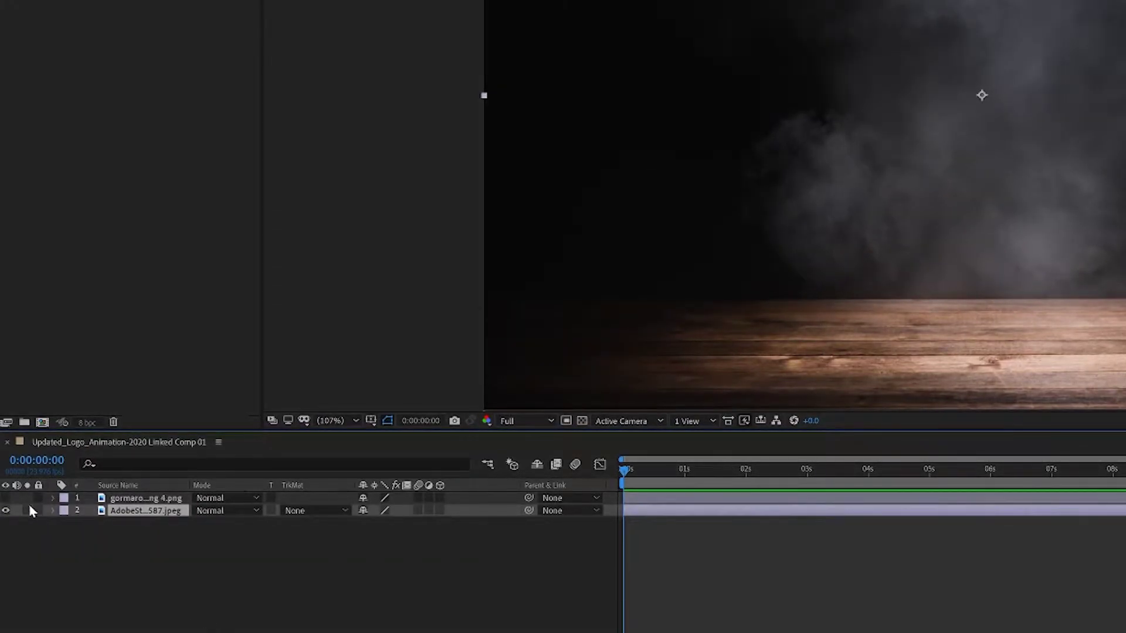
Check the background and logo layers' visibility, then scale the drone logo to about 167%
left_click(6, 490)
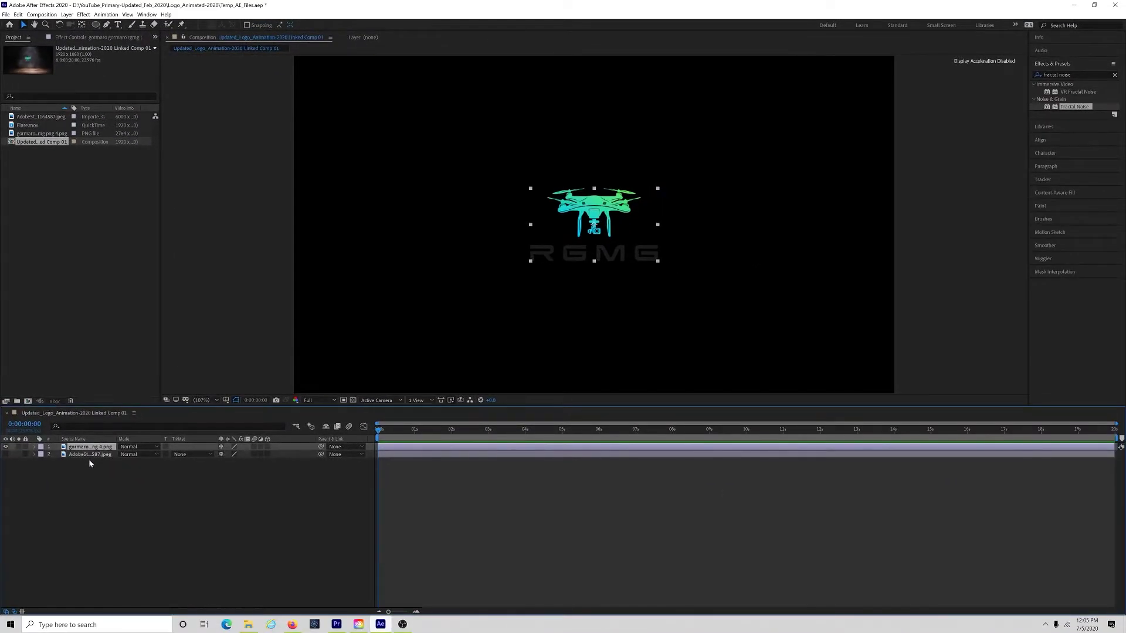
key("ctrl+z")
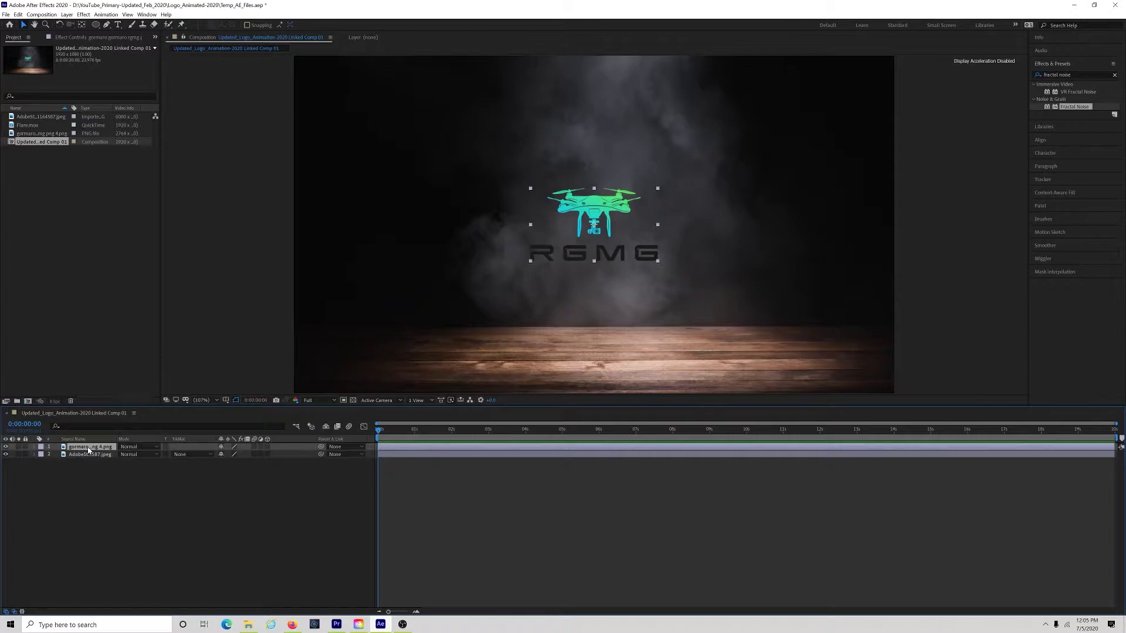
left_click(6, 446)
left_click(6, 447)
key("s")
left_click_drag(657, 188, 697, 166)
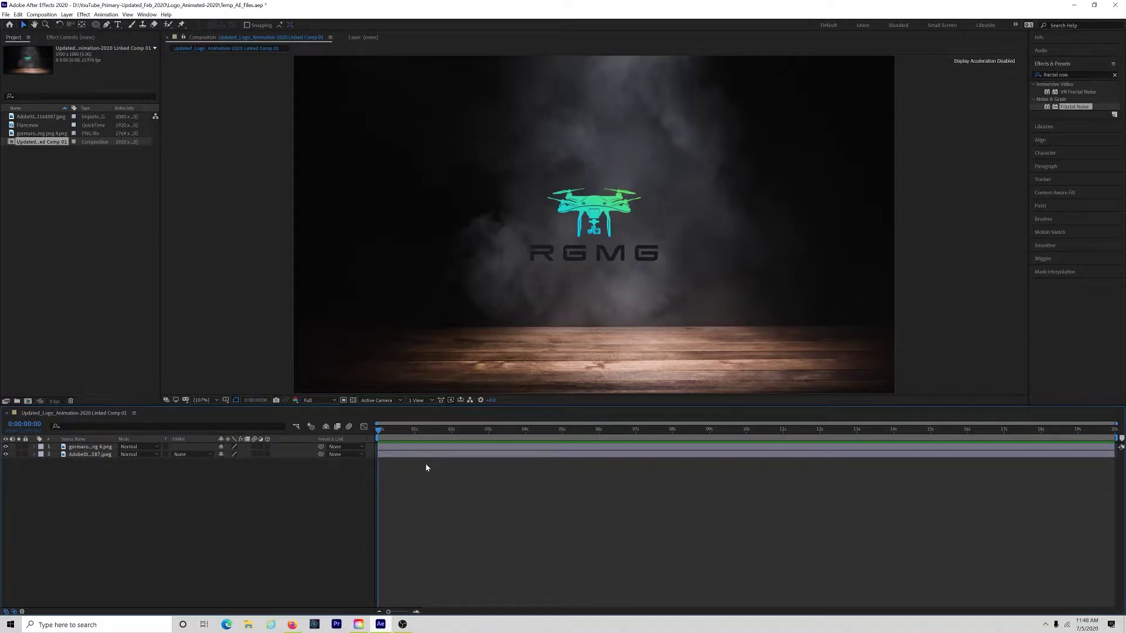
Create a new solid layer named NOISE
right_click(295, 495)
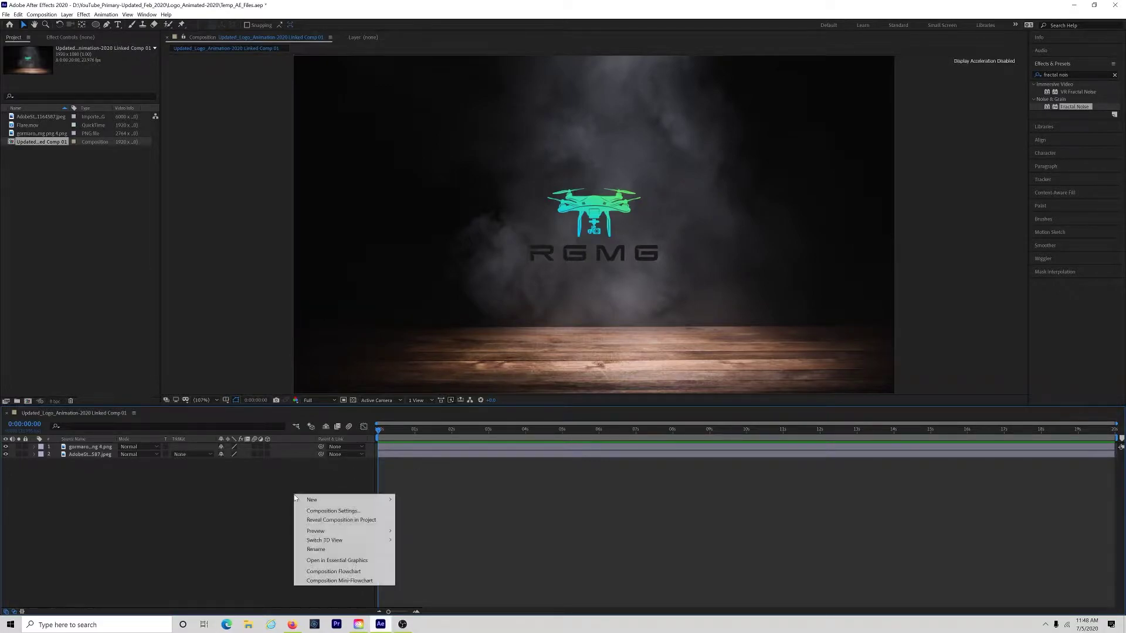
mouse_move(339, 503)
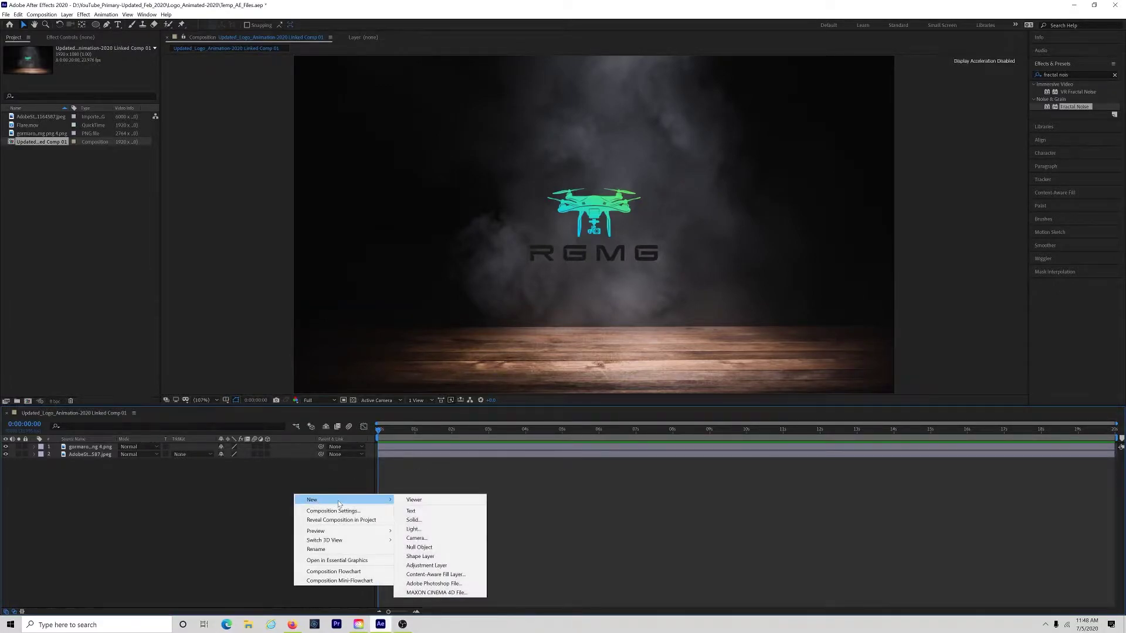
left_click(414, 520)
type("NOISE")
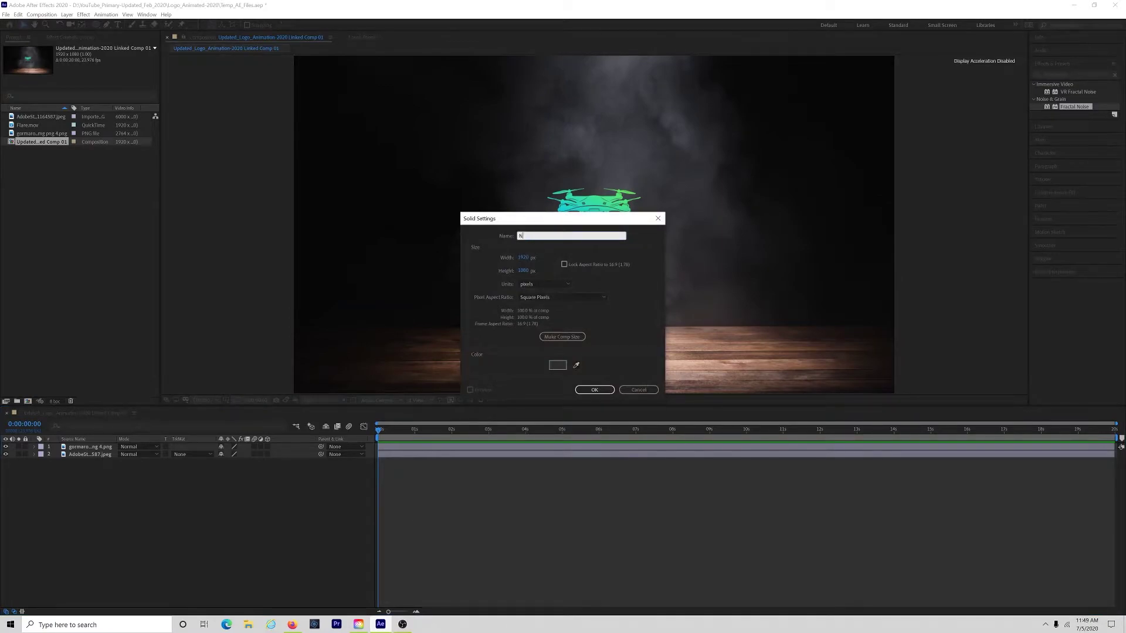
left_click(594, 390)
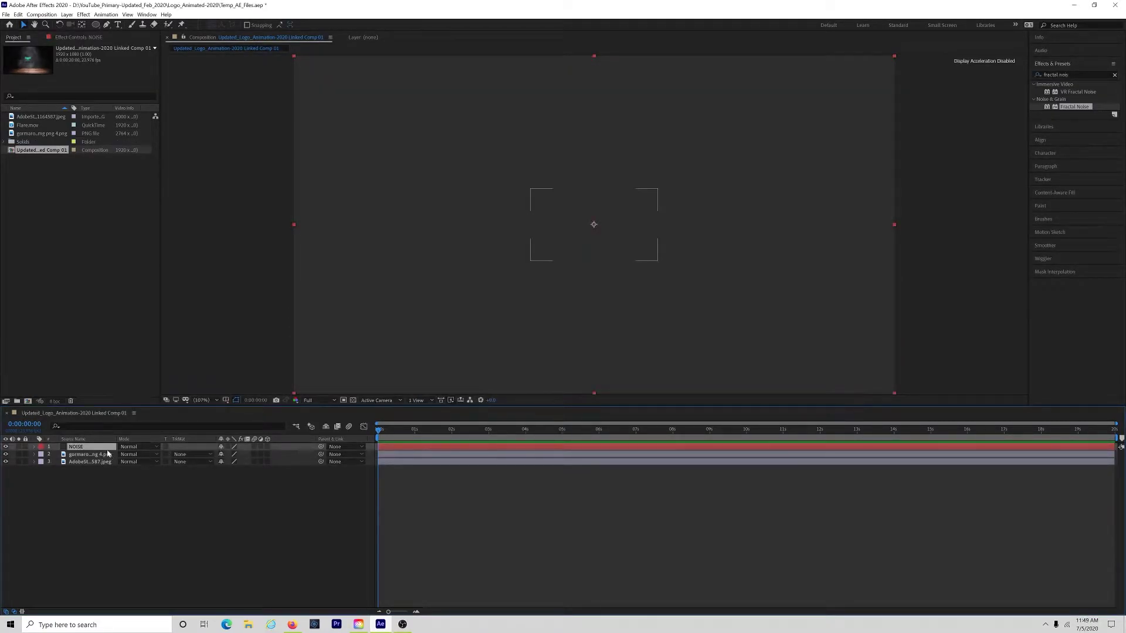
Apply the Fractal Noise effect to the NOISE layer
left_click(1038, 74)
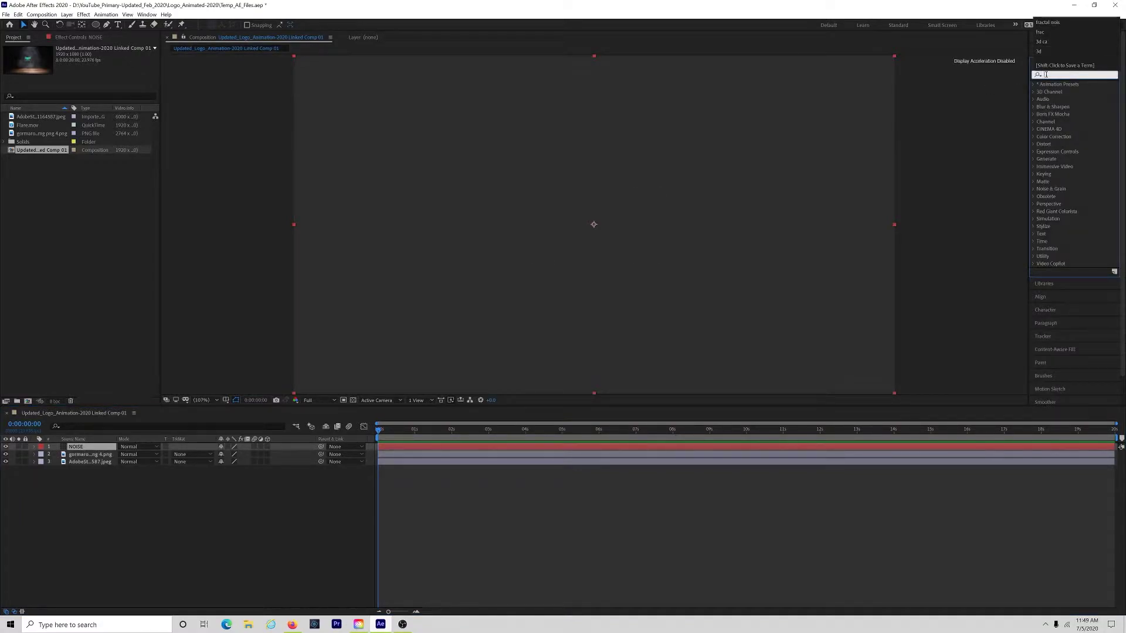
type("fractal noi")
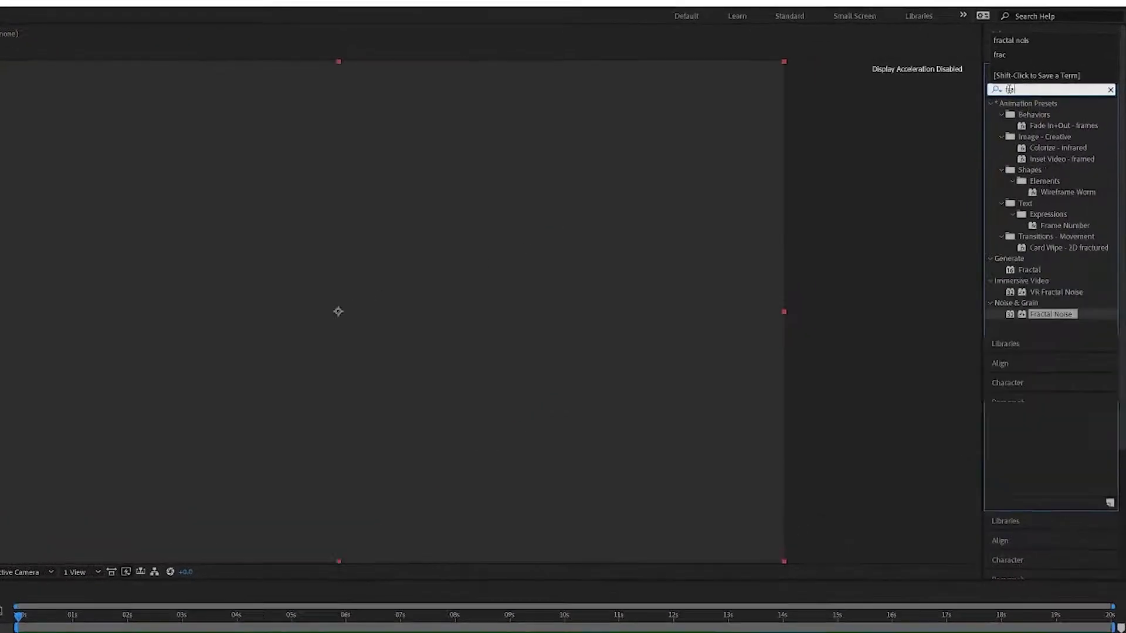
type("se")
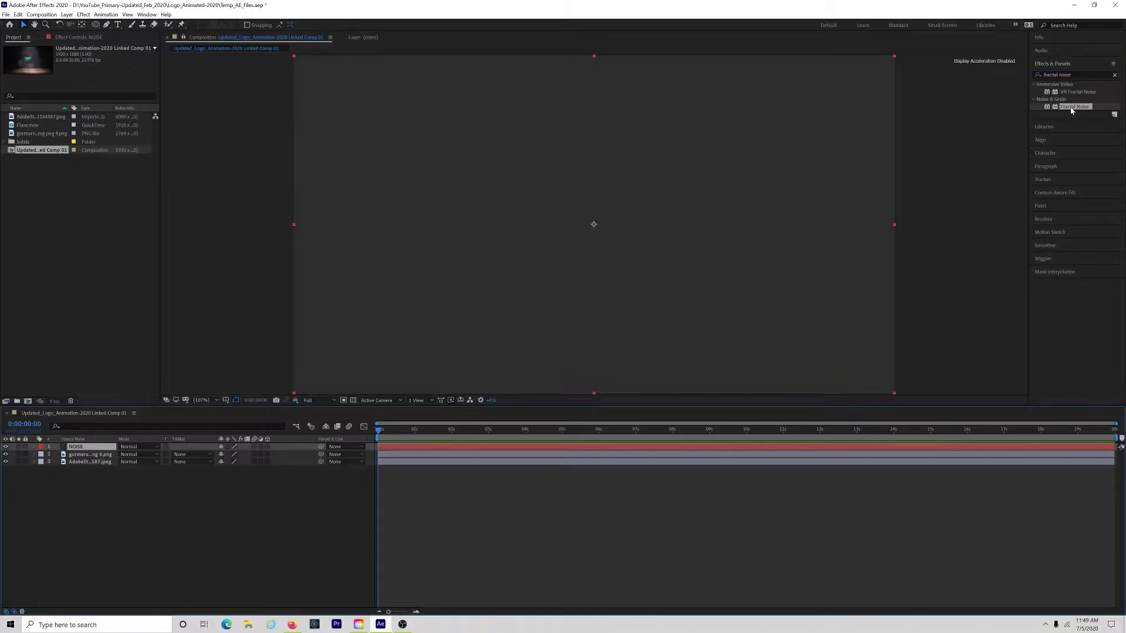
double_click(1032, 178)
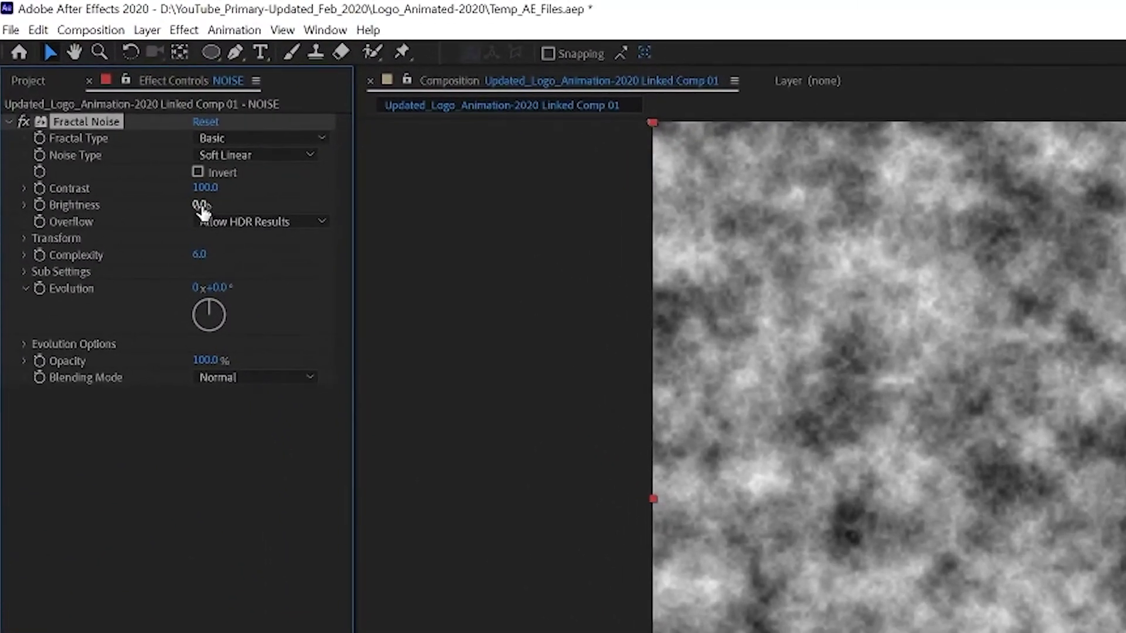
Lower the Fractal Noise Brightness to -20
left_click(201, 205)
type("-20.6")
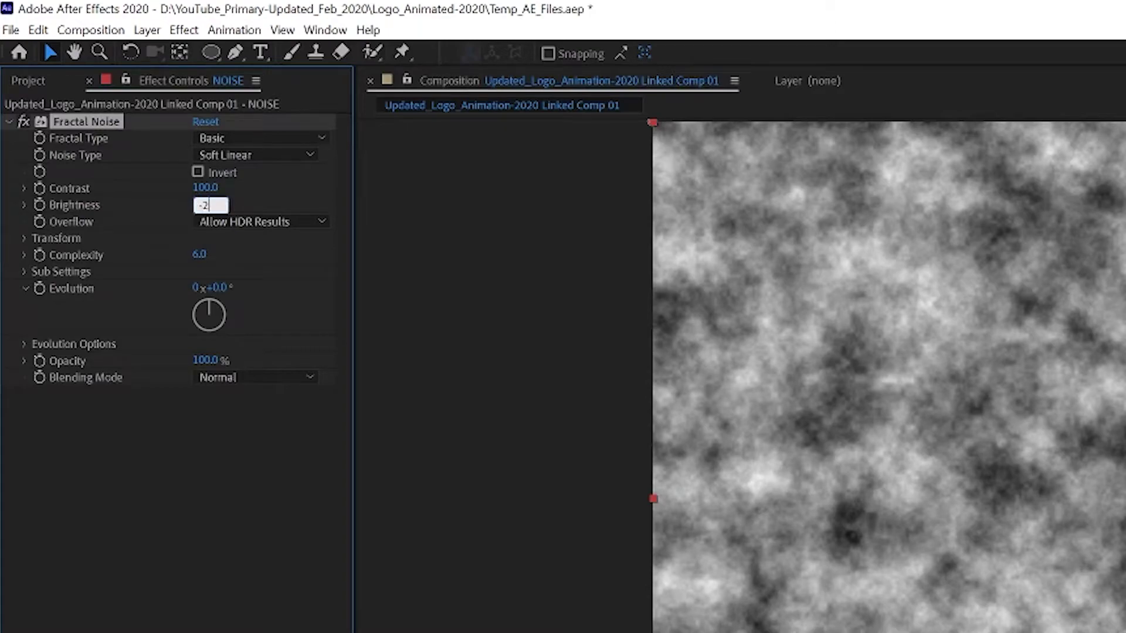
key("Tab")
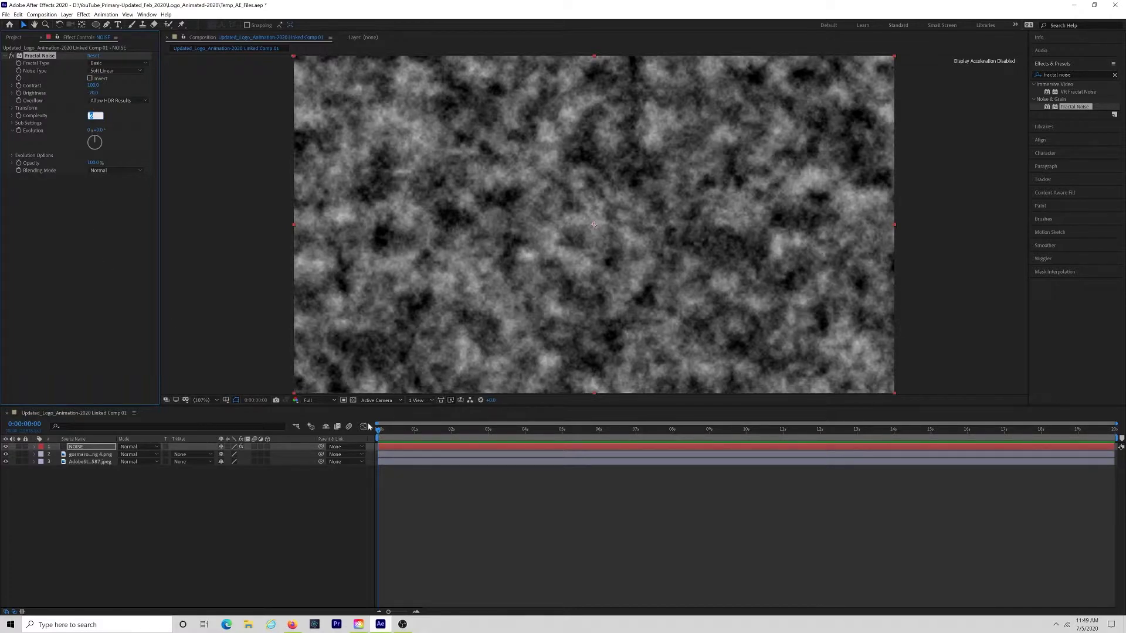
Shift the Transform Offset Turbulence up and right, previewing the noise at several times
mouse_move(381, 434)
left_mouse_down()
mouse_move(393, 434)
mouse_move(377, 434)
left_mouse_up()
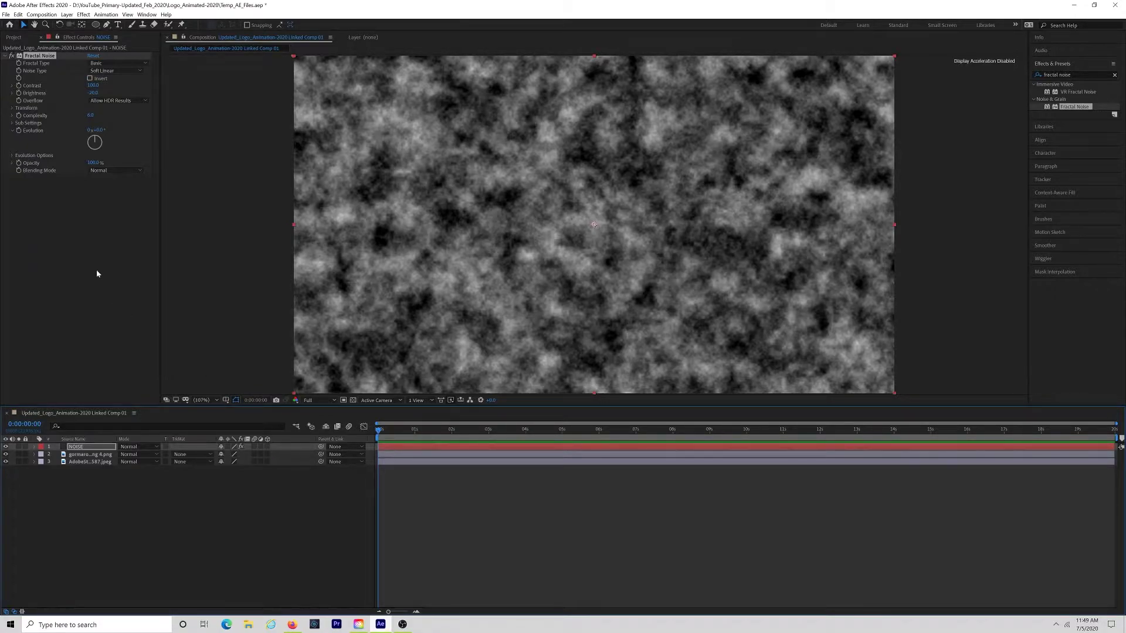
left_click(12, 108)
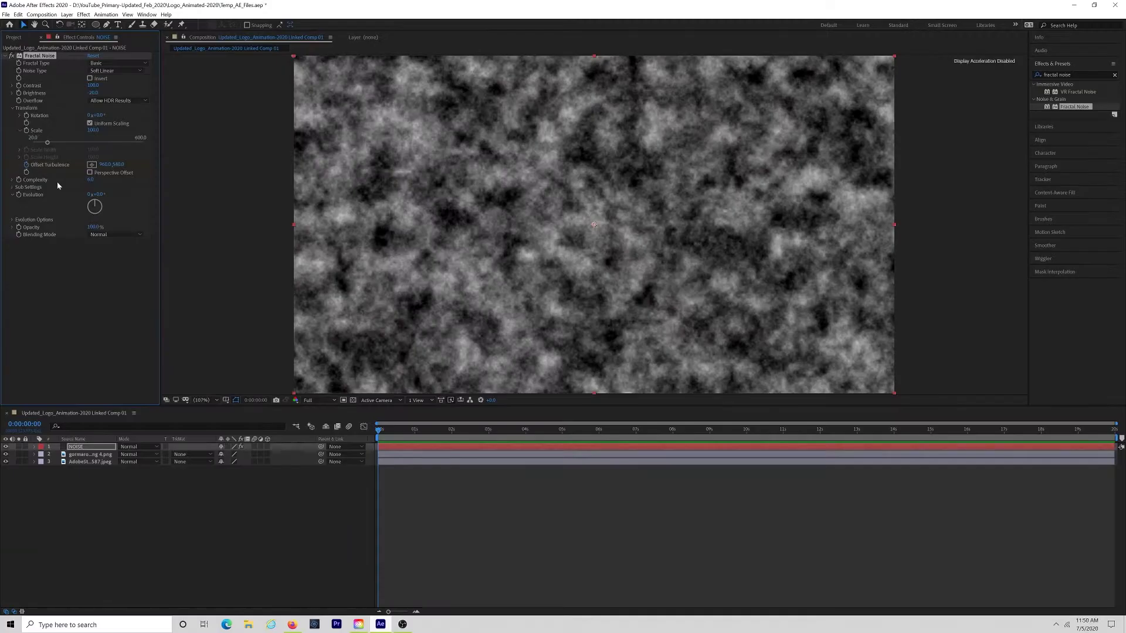
left_click_drag(379, 433, 1123, 431)
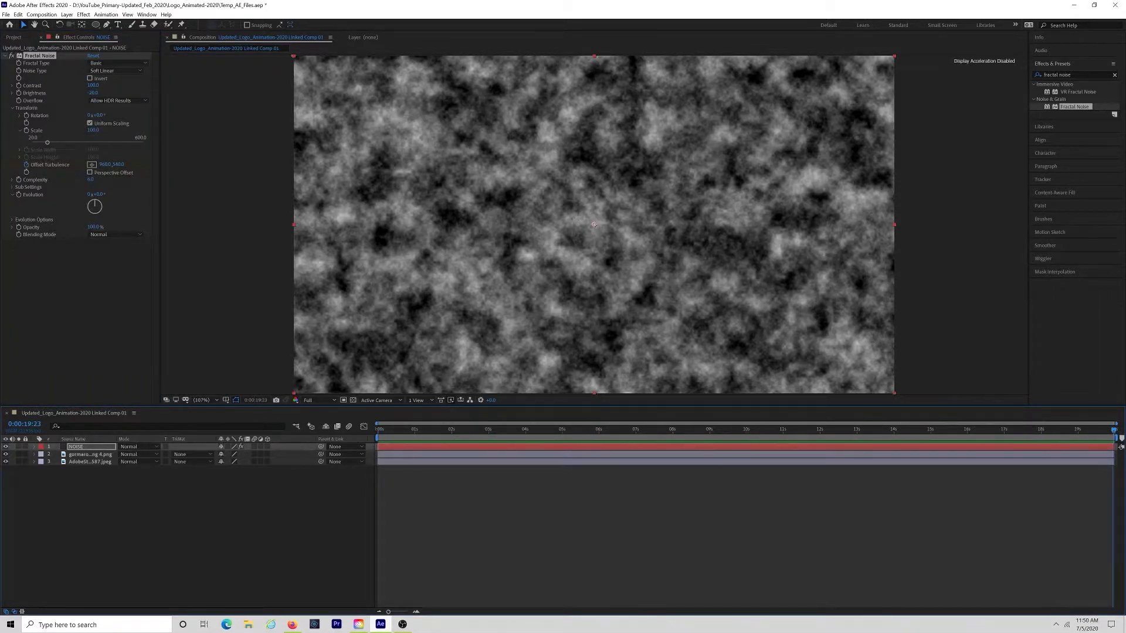
left_click_drag(594, 225, 761, 122)
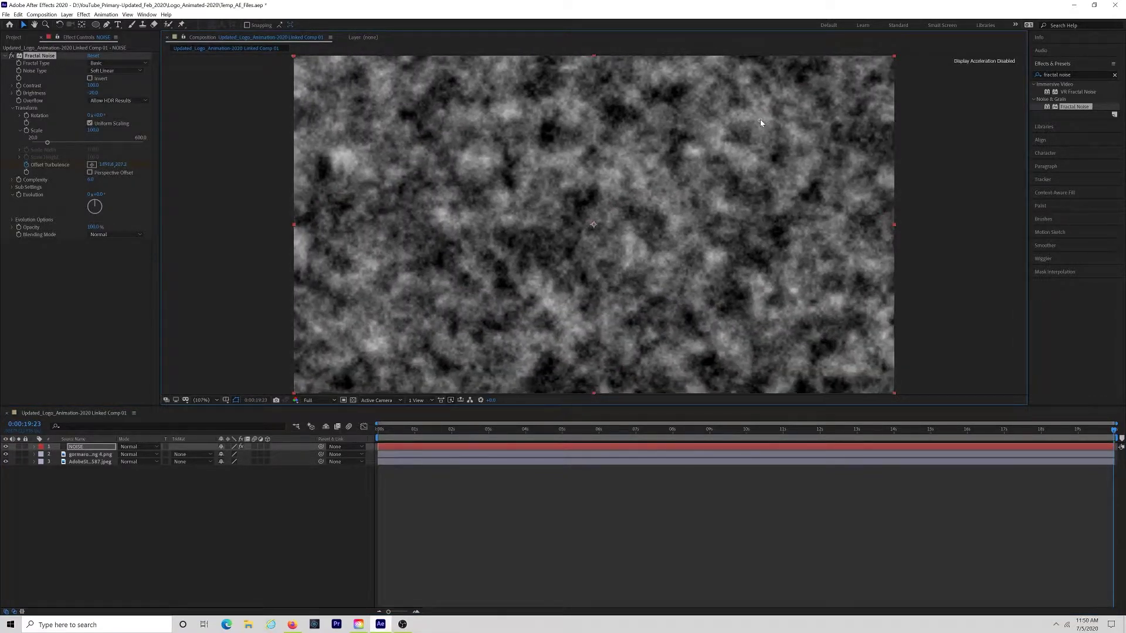
left_click_drag(1114, 430, 362, 436)
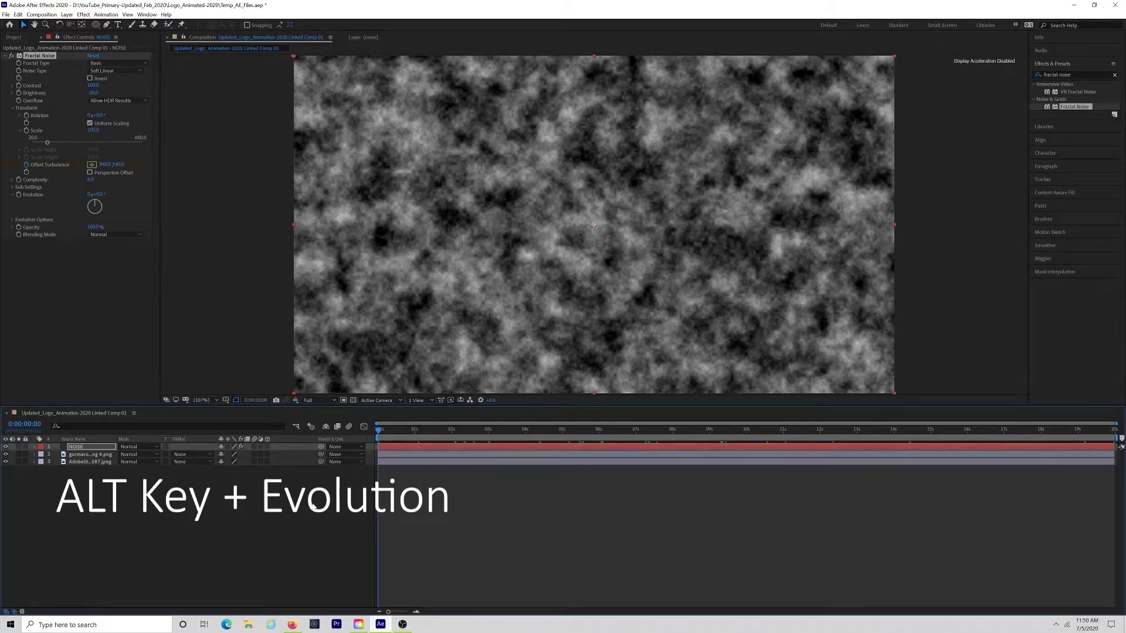
Add a time*100 expression to the NOISE layer's Evolution so the noise animates
left_click(86, 450)
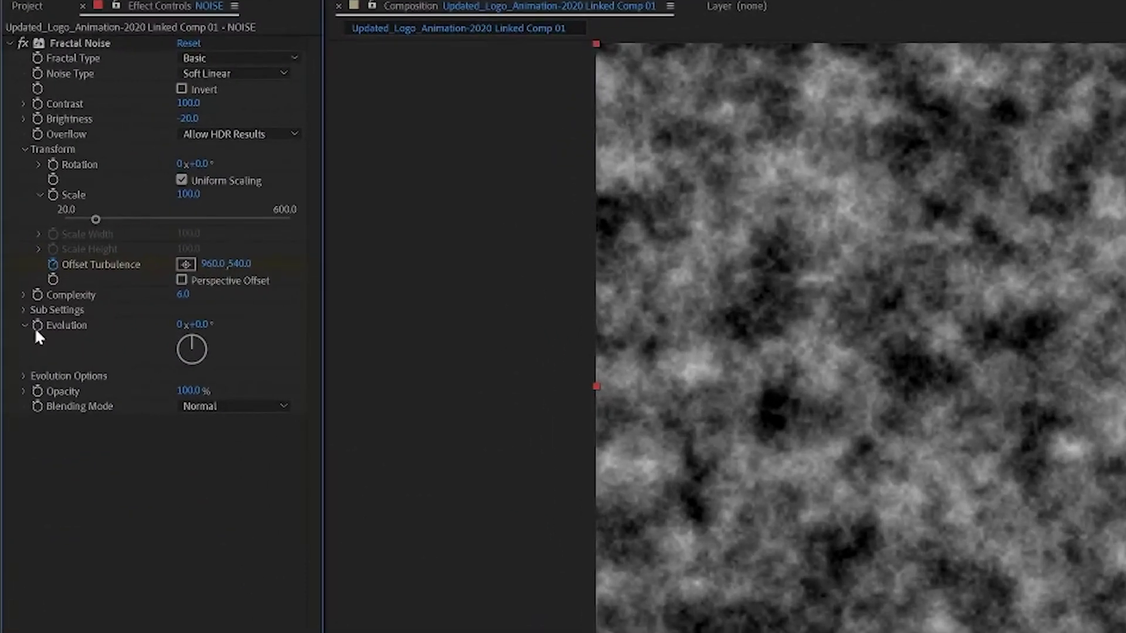
left_click(19, 194, "alt")
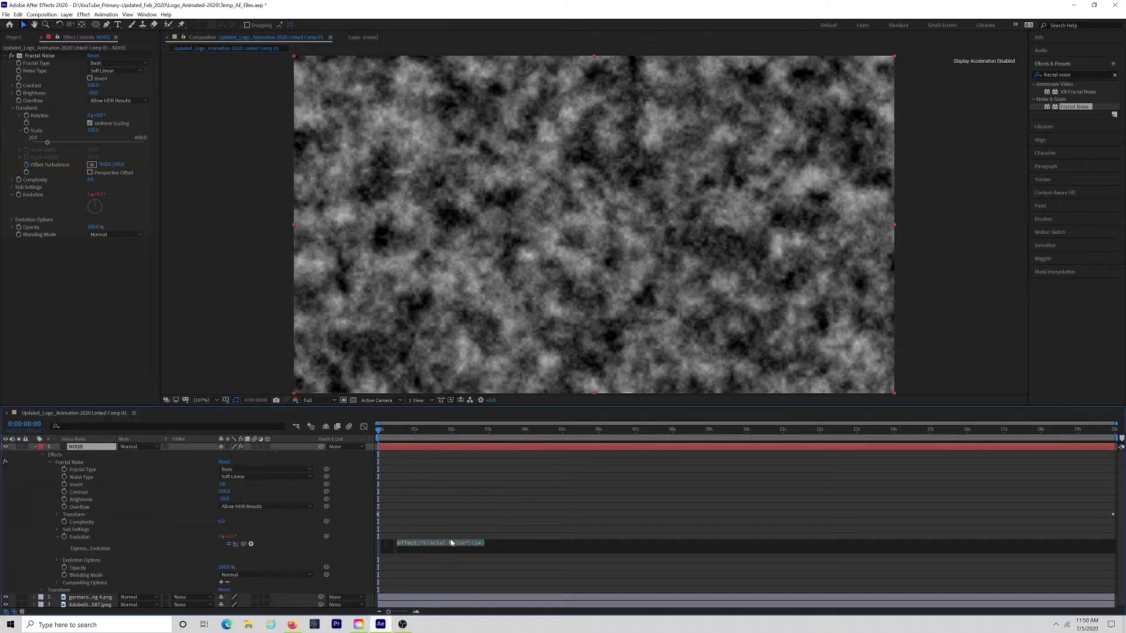
type("time")
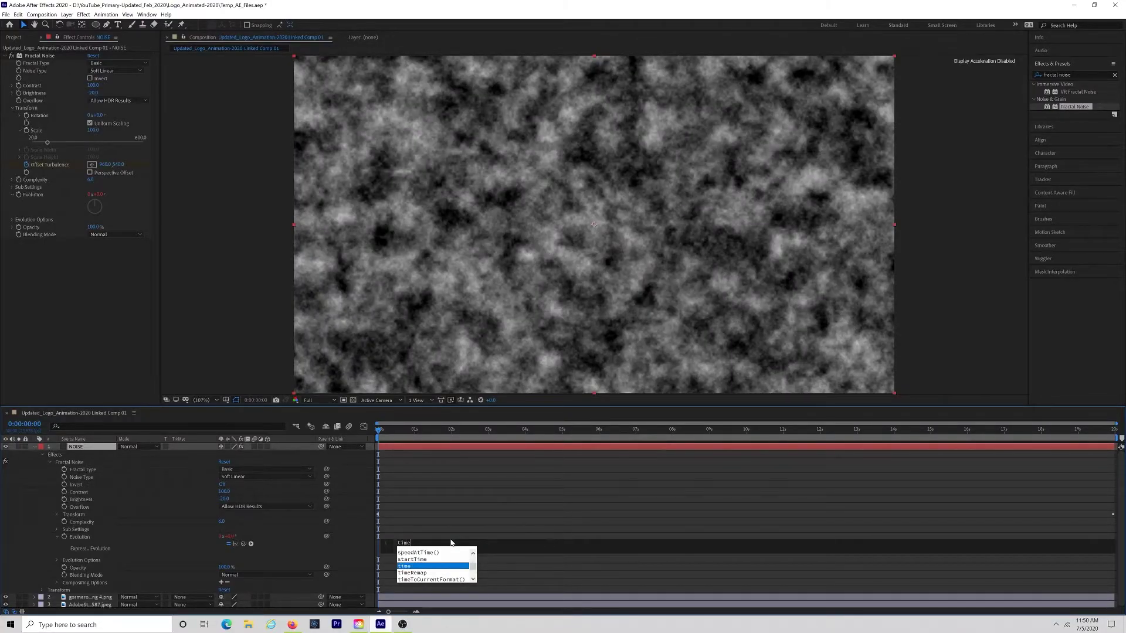
type("*")
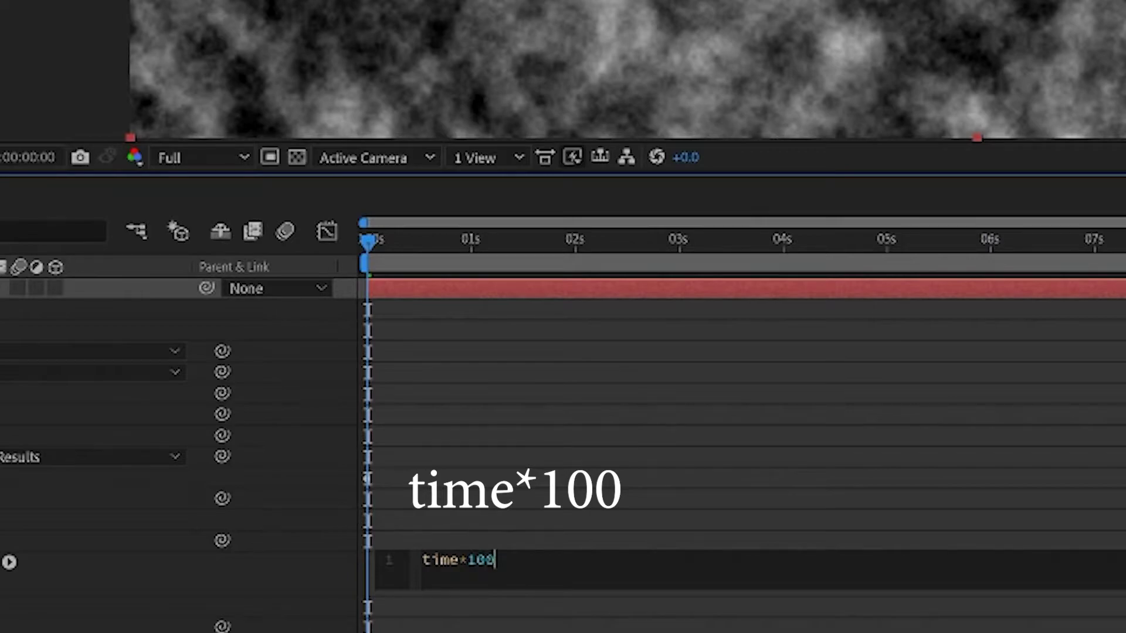
key("KP_Enter")
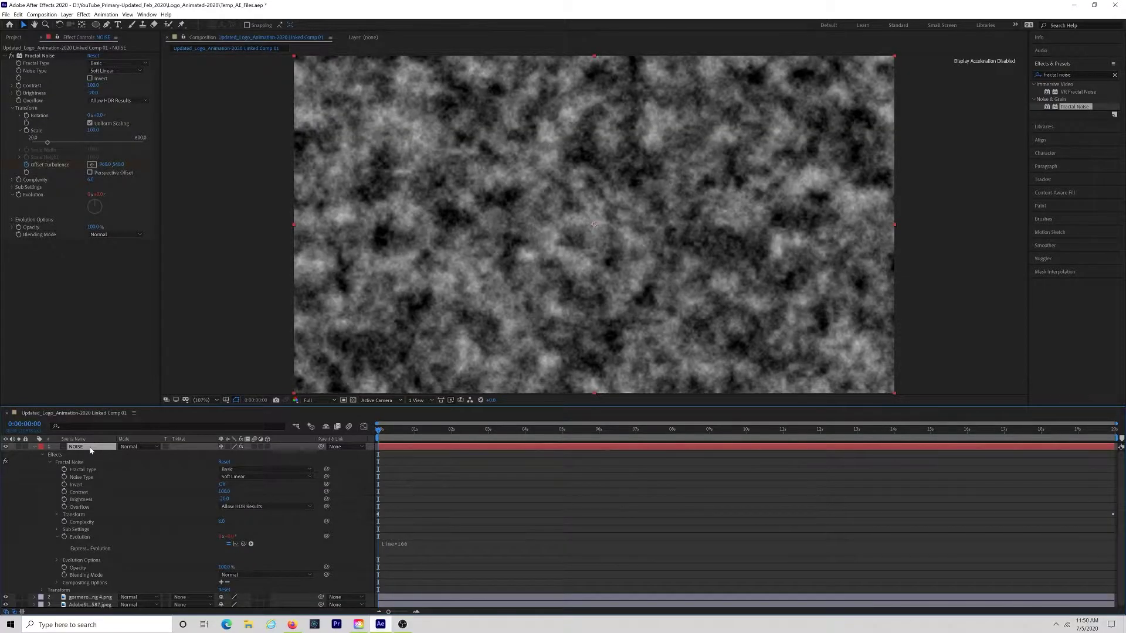
left_click(44, 456)
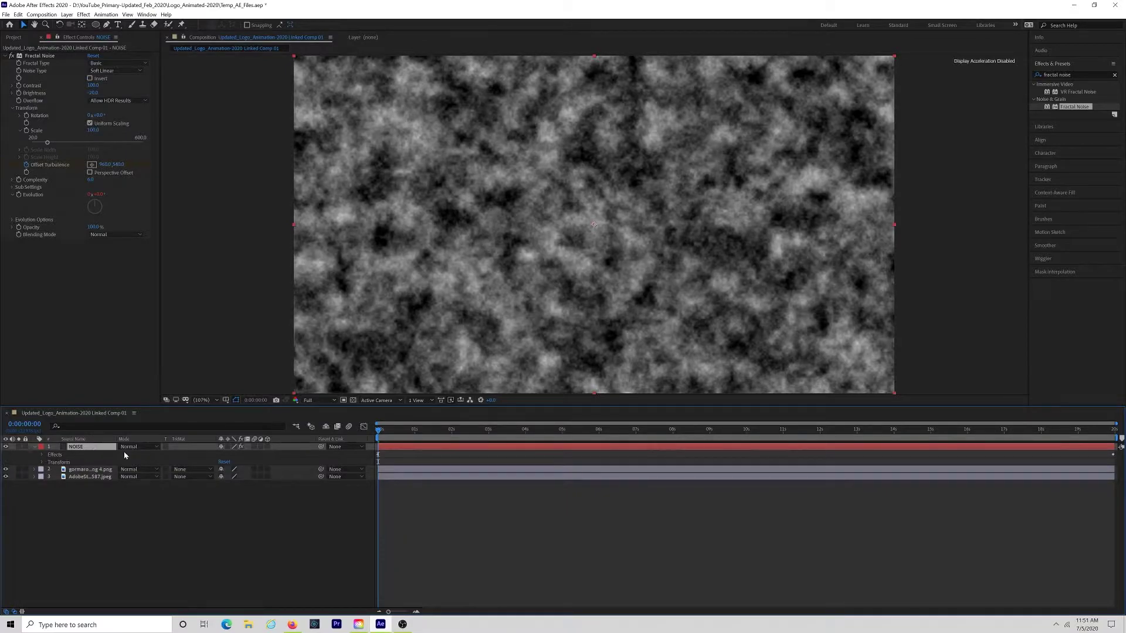
Draw an oval mask on the NOISE layer with the Ellipse tool
mouse_move(389, 432)
left_mouse_down()
mouse_move(633, 439)
mouse_move(371, 434)
left_mouse_up()
left_click(97, 25)
left_click(133, 44)
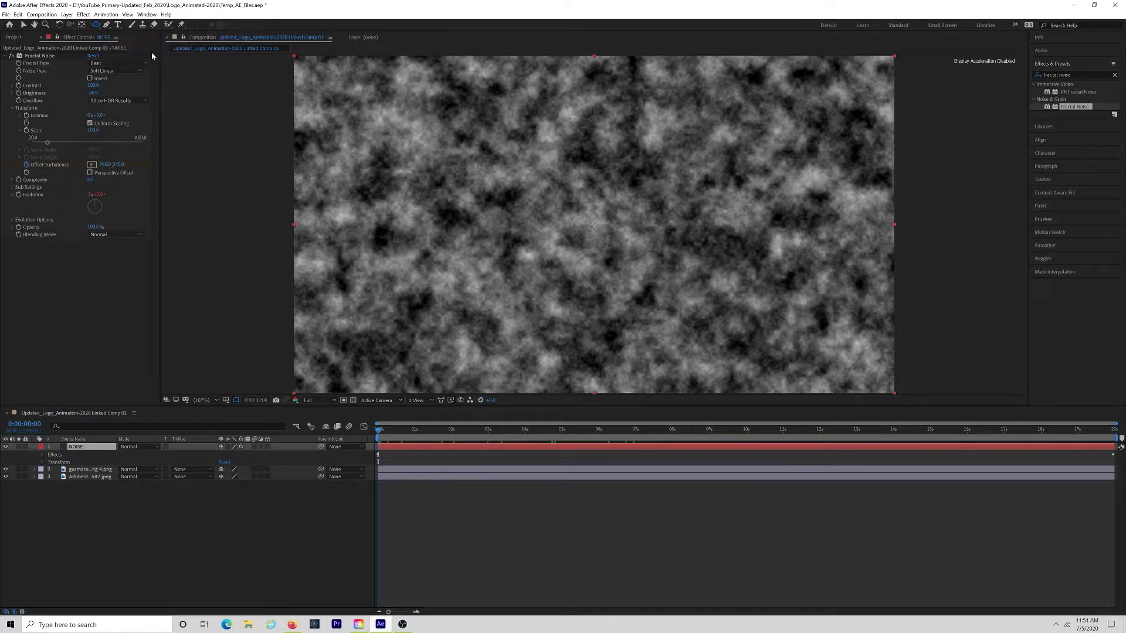
left_click_drag(467, 271, 740, 114)
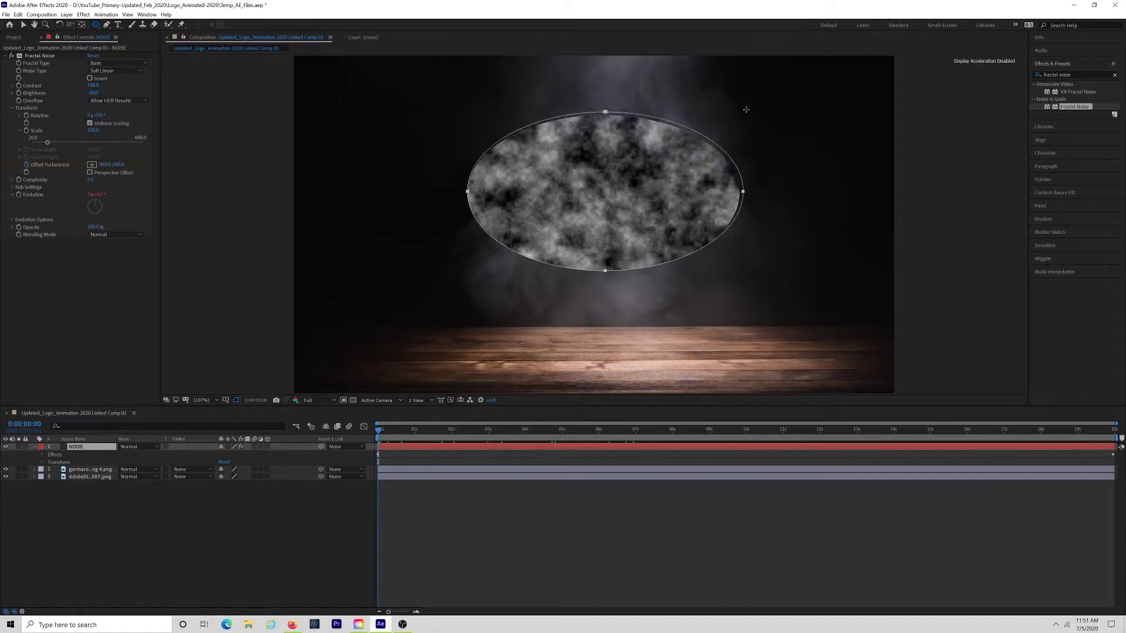
left_click_drag(746, 110, 747, 108)
Shift the NOISE layer's Position X from 960 to about 909
key("p")
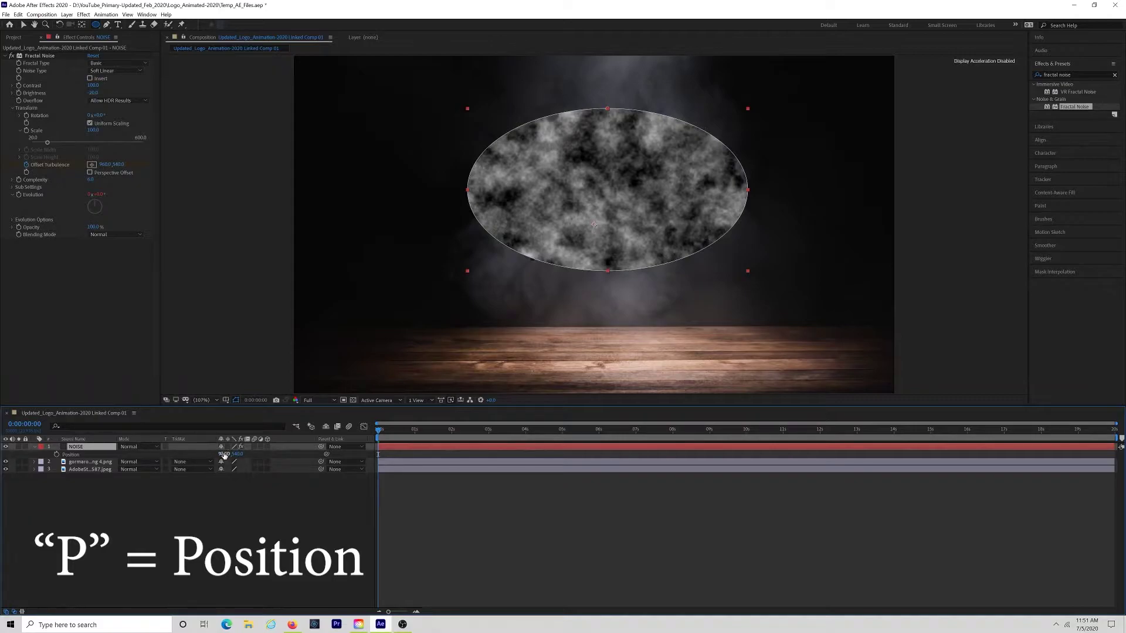
left_click_drag(225, 455, 292, 443)
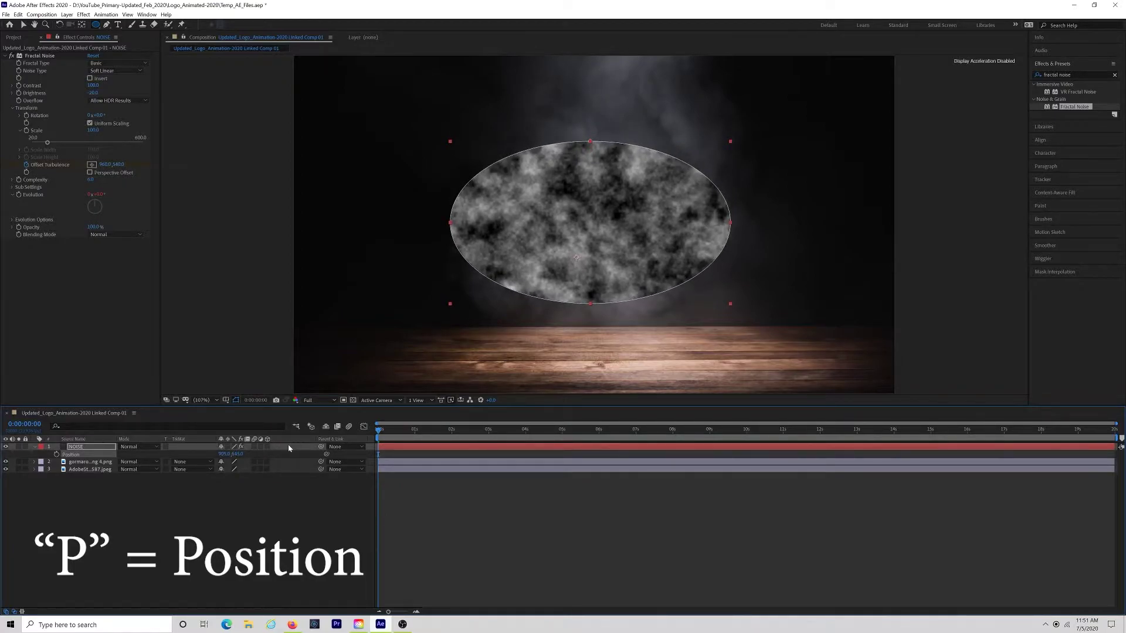
left_click_drag(224, 454, 217, 455)
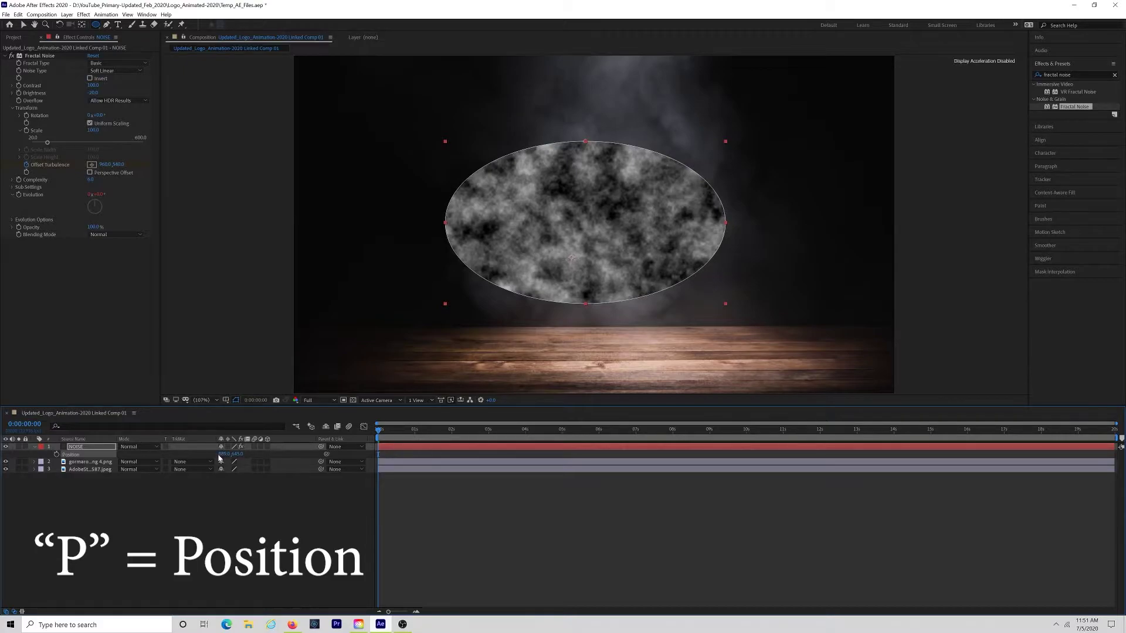
Set the NOISE layer's Mask 1 feather to 300,300 pixels
left_click(35, 446)
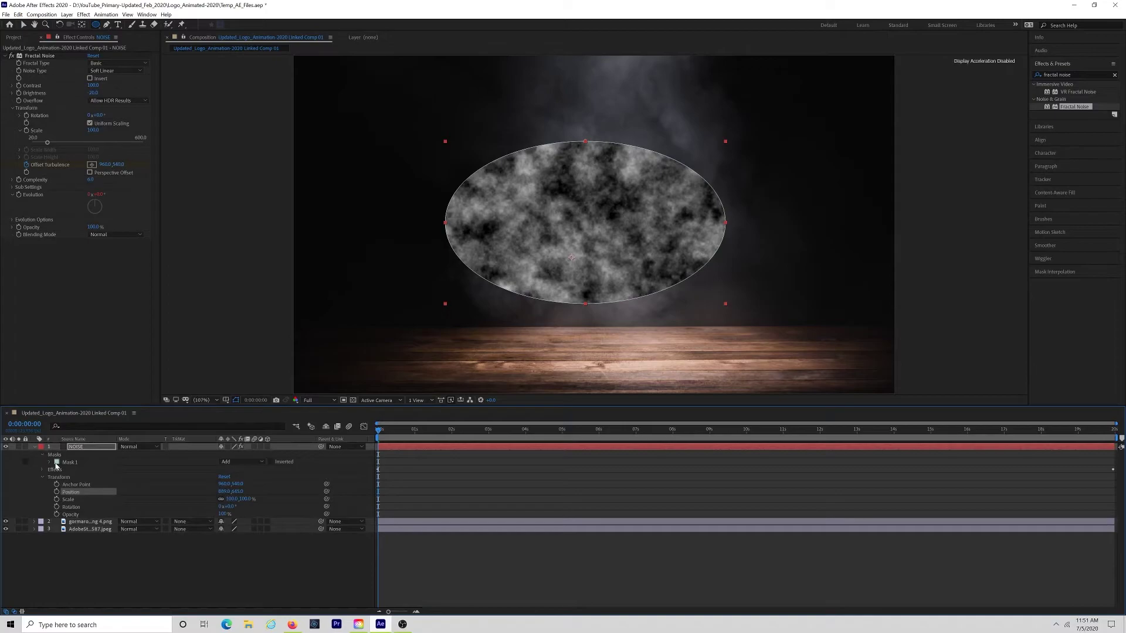
left_click(50, 462)
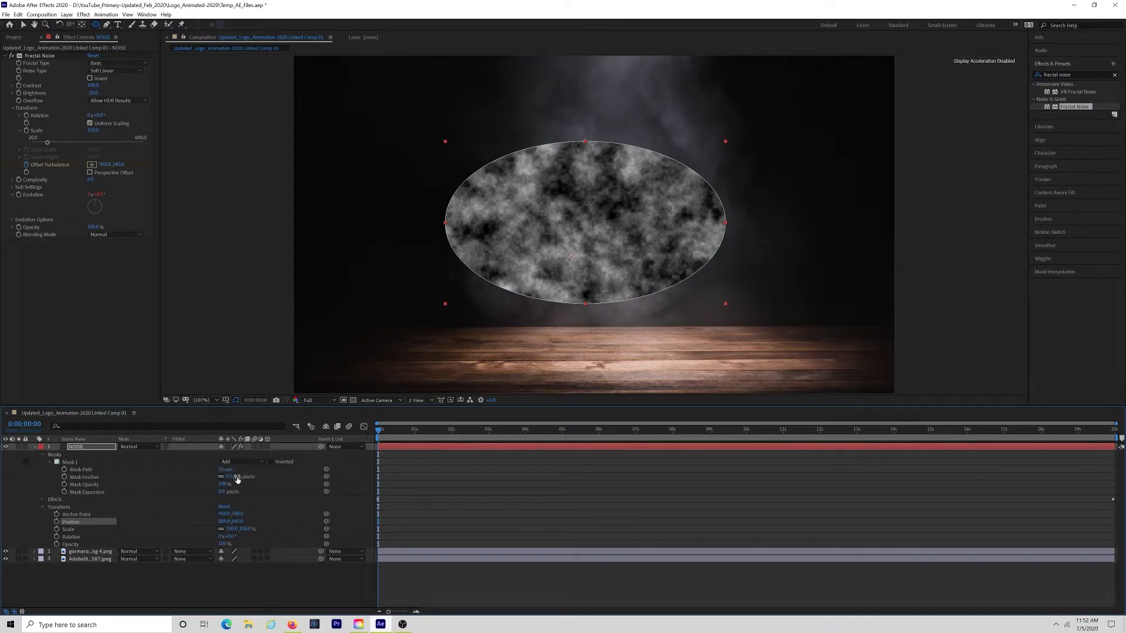
left_click_drag(235, 477, 355, 471)
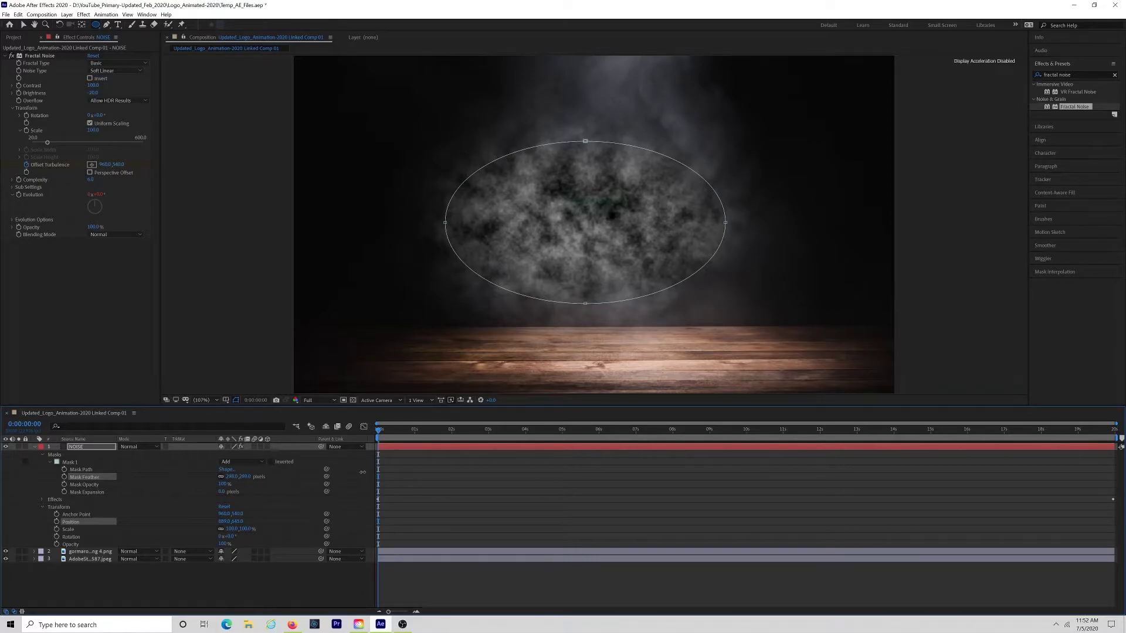
left_click_drag(363, 472, 363, 472)
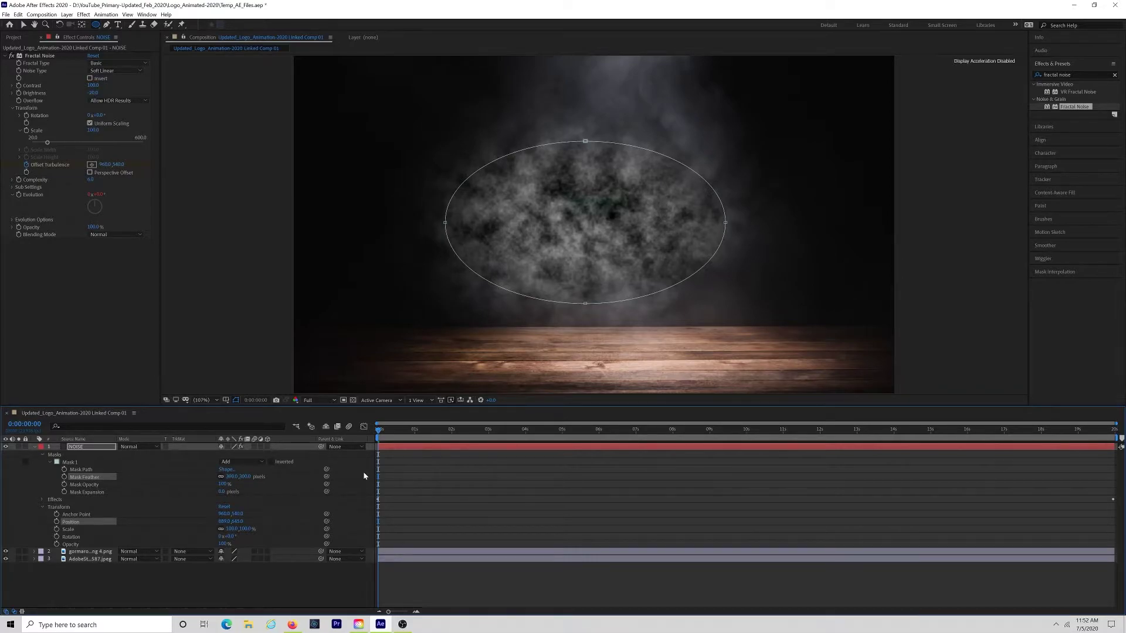
left_click(220, 492)
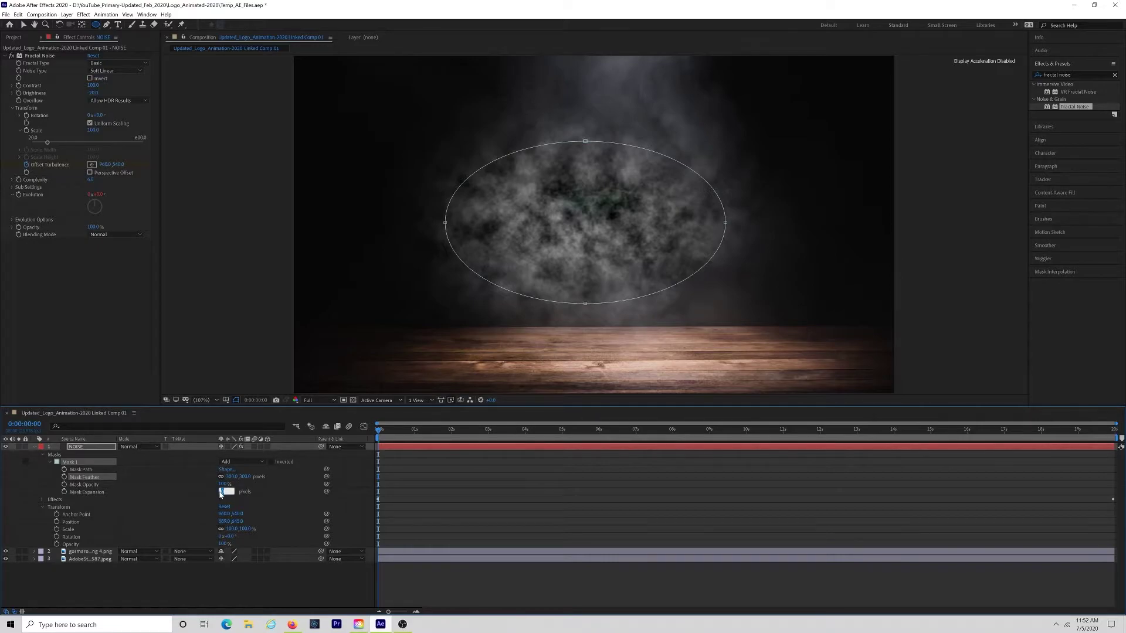
Set the NOISE layer's Mask Expansion to -20 pixels
type("-20")
key("Tab")
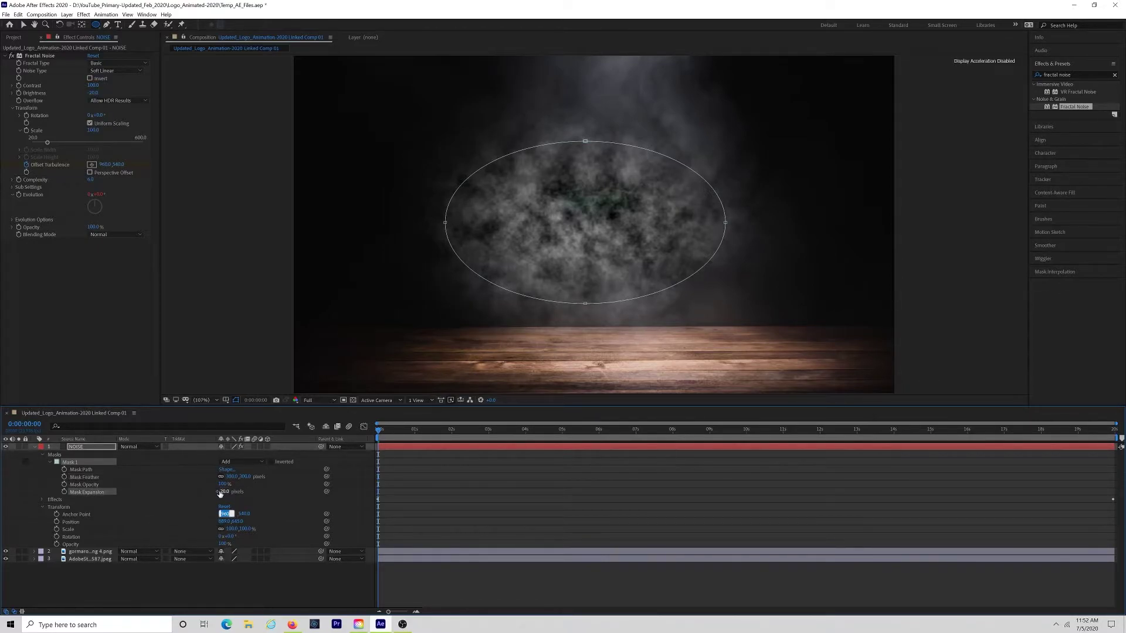
left_click(34, 447)
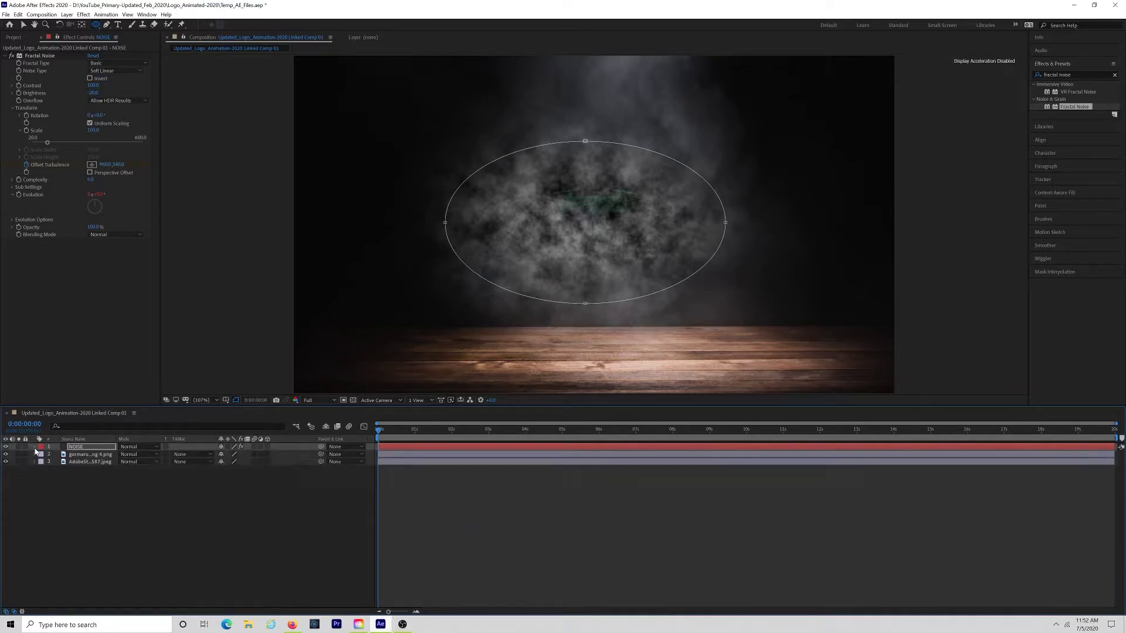
Pre-compose the NOISE layer into a new composition named NOISE
key("Return")
right_click(87, 450)
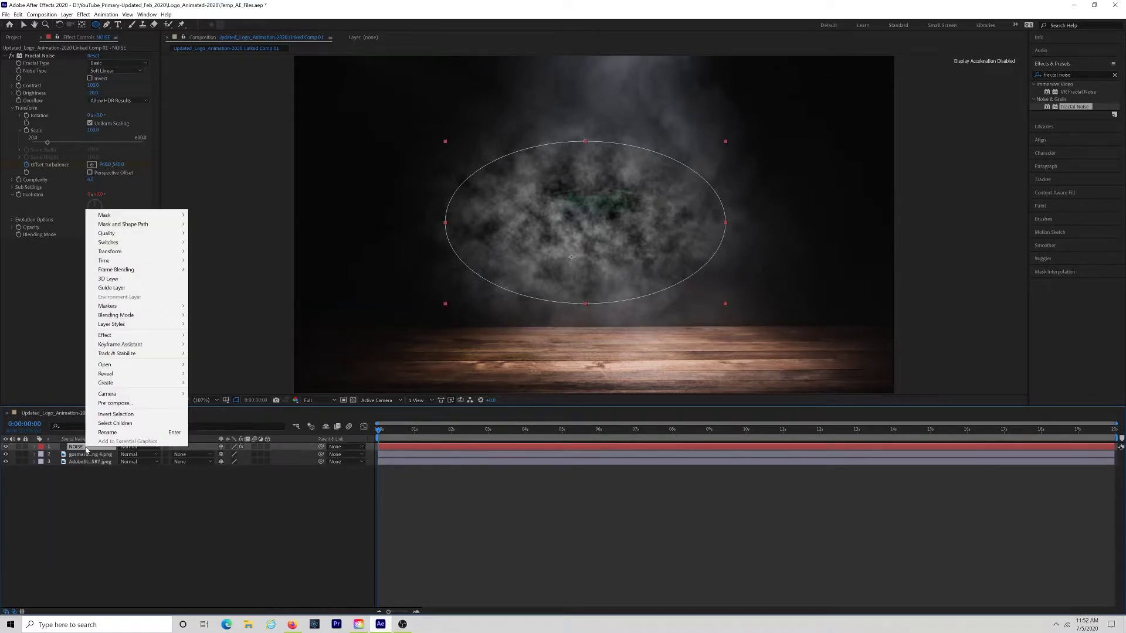
left_click(108, 404)
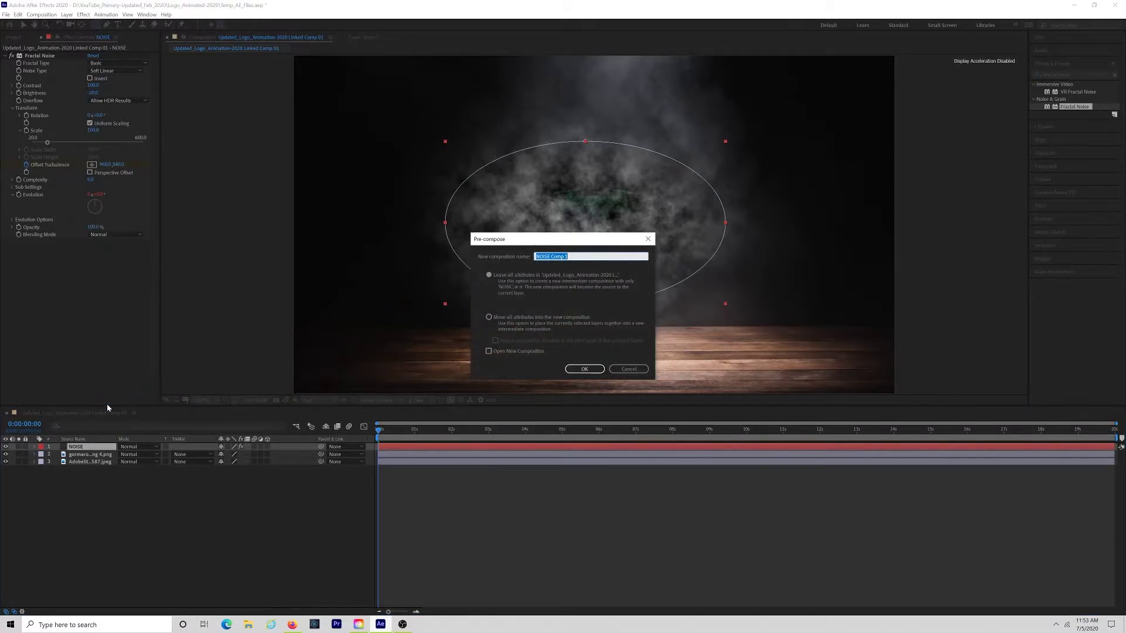
type("NOISE")
key("Tab")
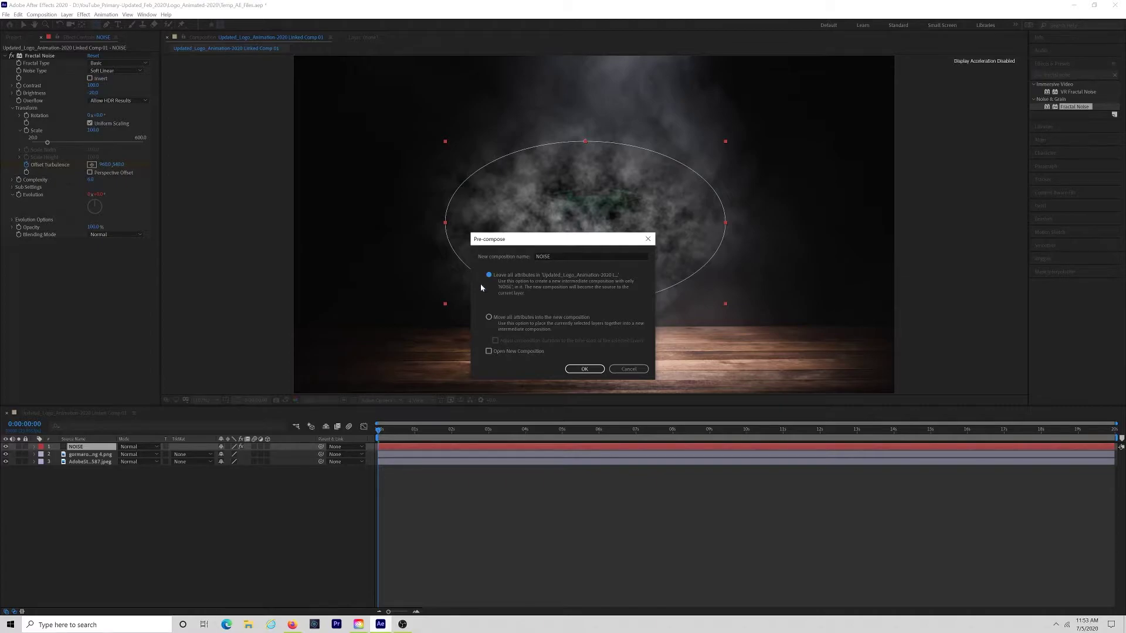
left_click(587, 371)
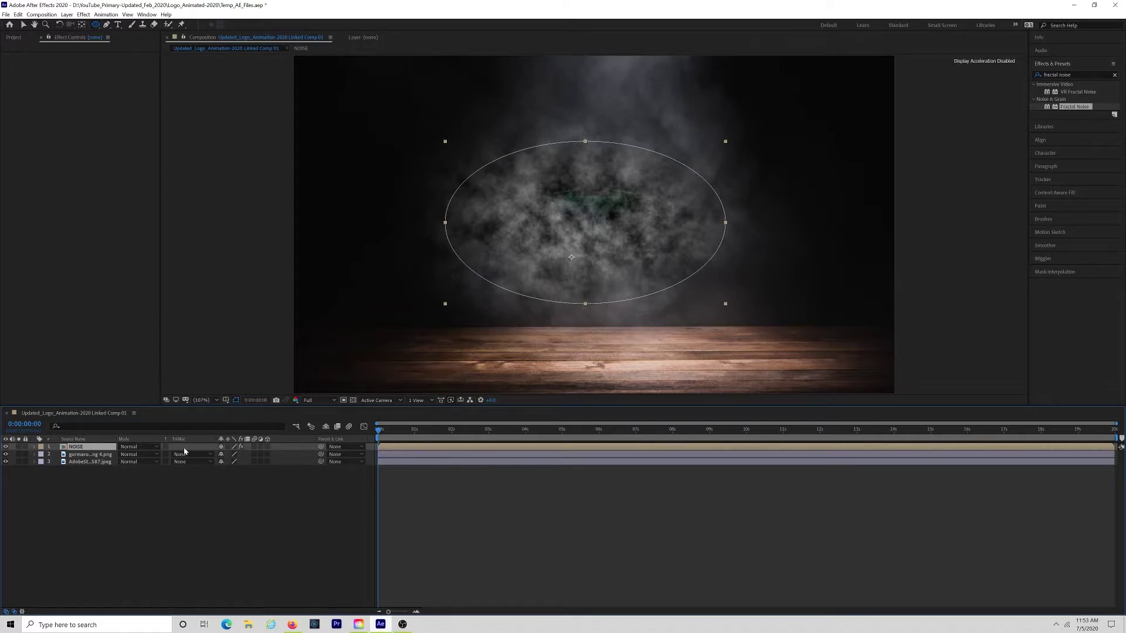
Set the NOISE layer to Overlay blending mode with 75% opacity
left_click(158, 450)
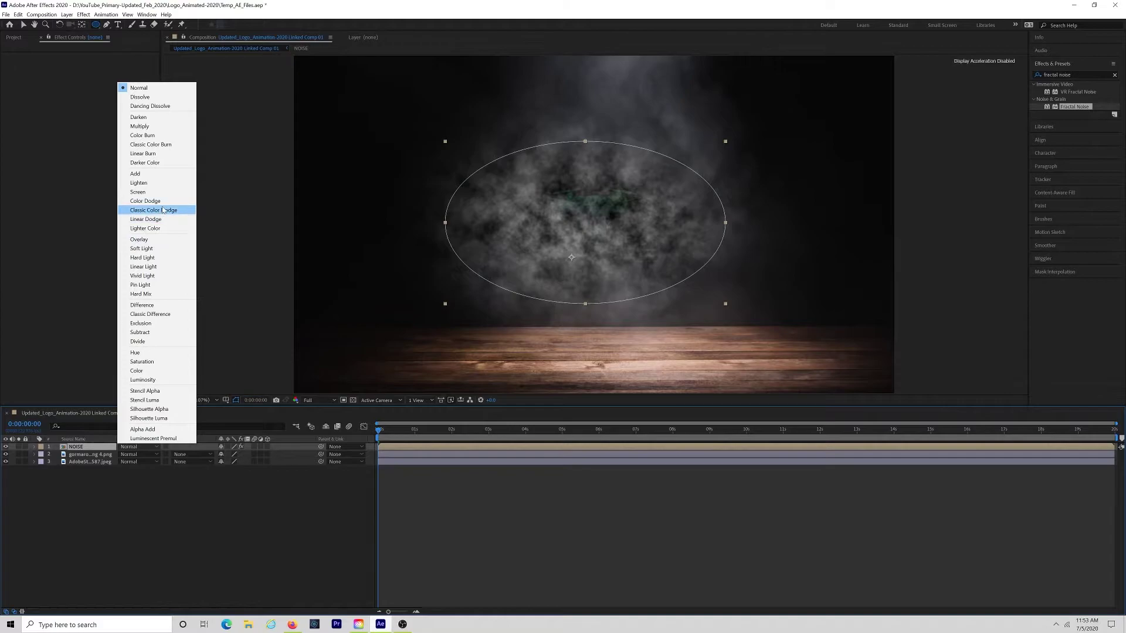
left_click(146, 239)
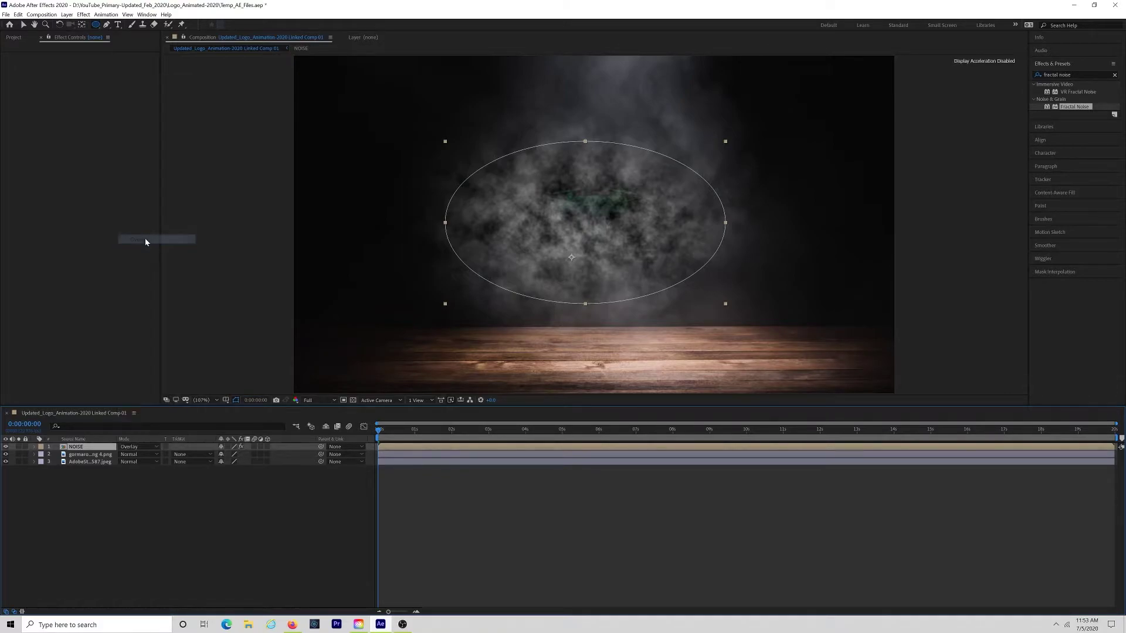
left_click(87, 448)
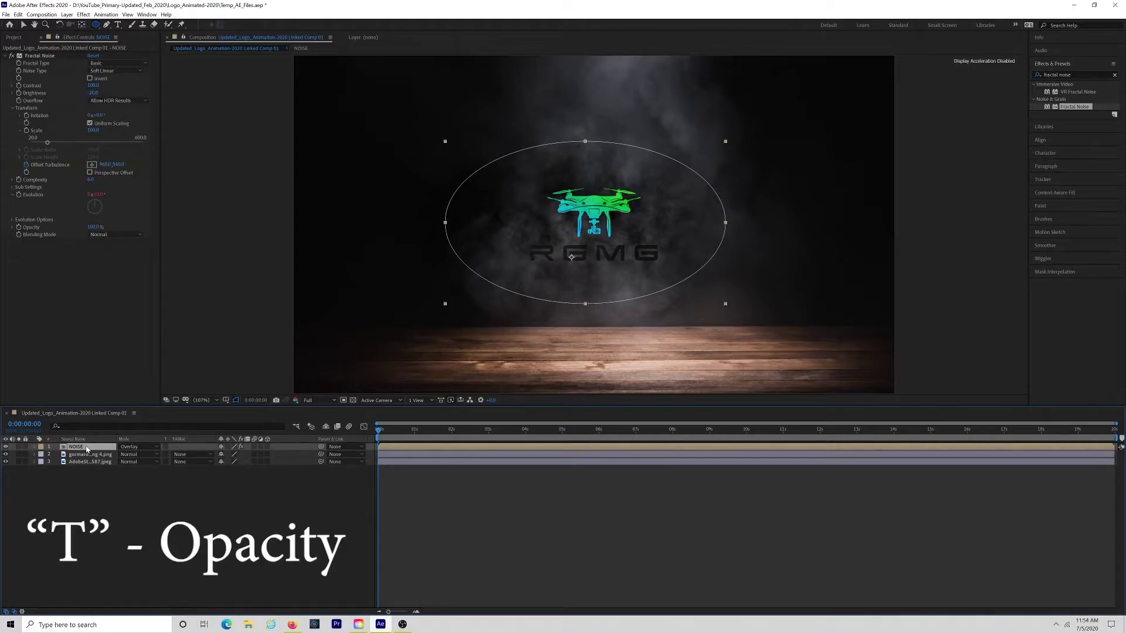
key("t")
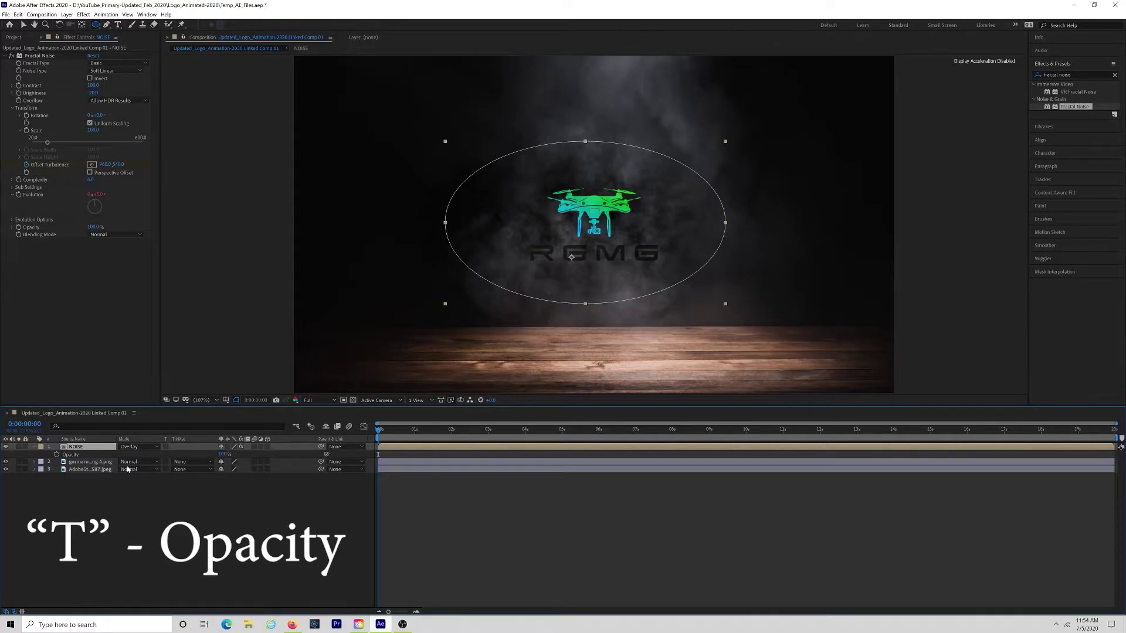
left_click(223, 454)
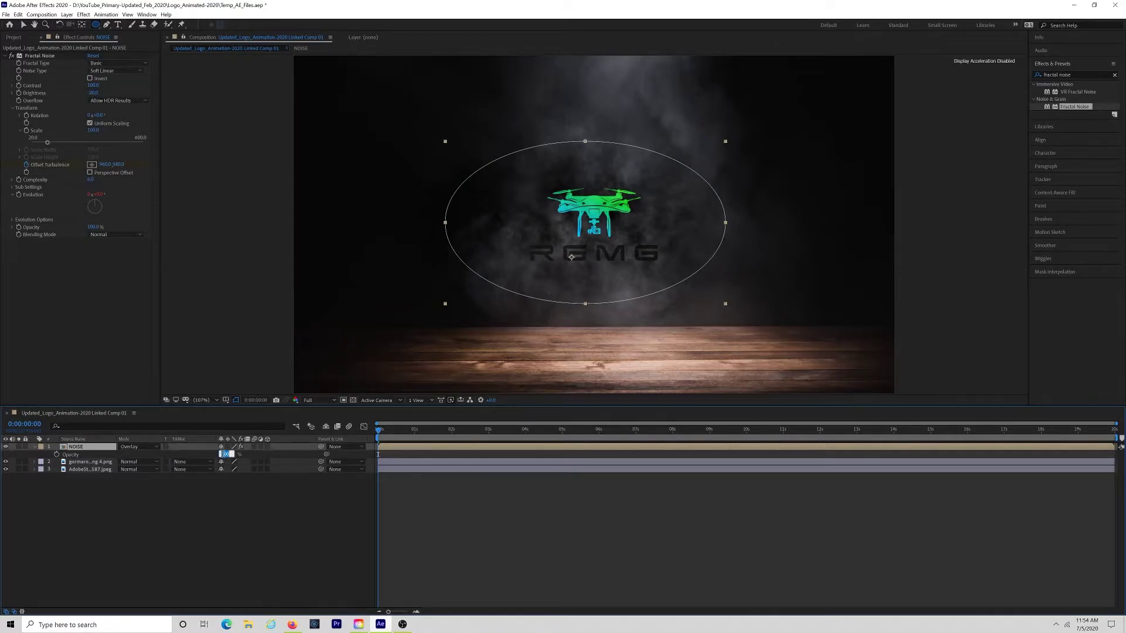
type("75")
double_click(223, 454)
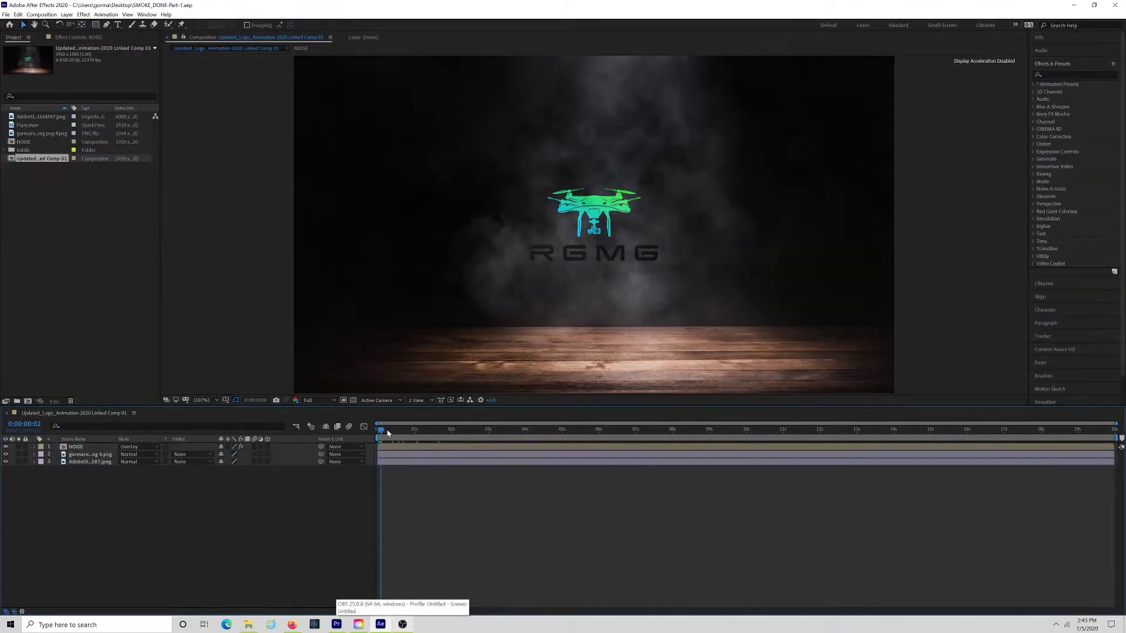
Change the NOISE layer's Scale from 192% to 216%
left_click_drag(488, 422, 376, 448)
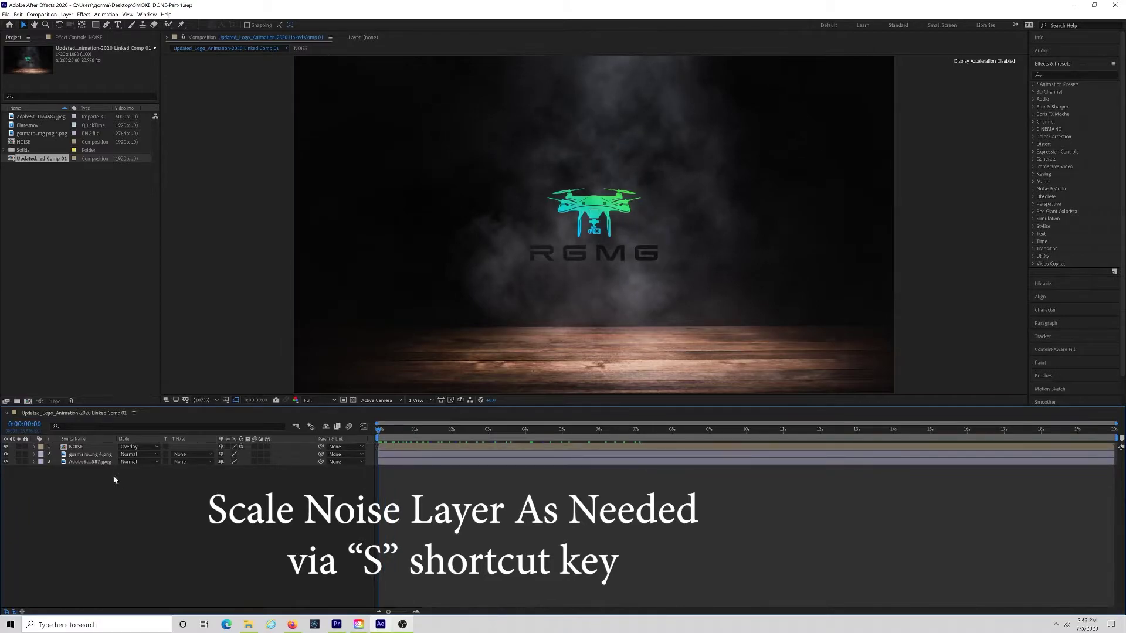
left_click(79, 448)
key("s")
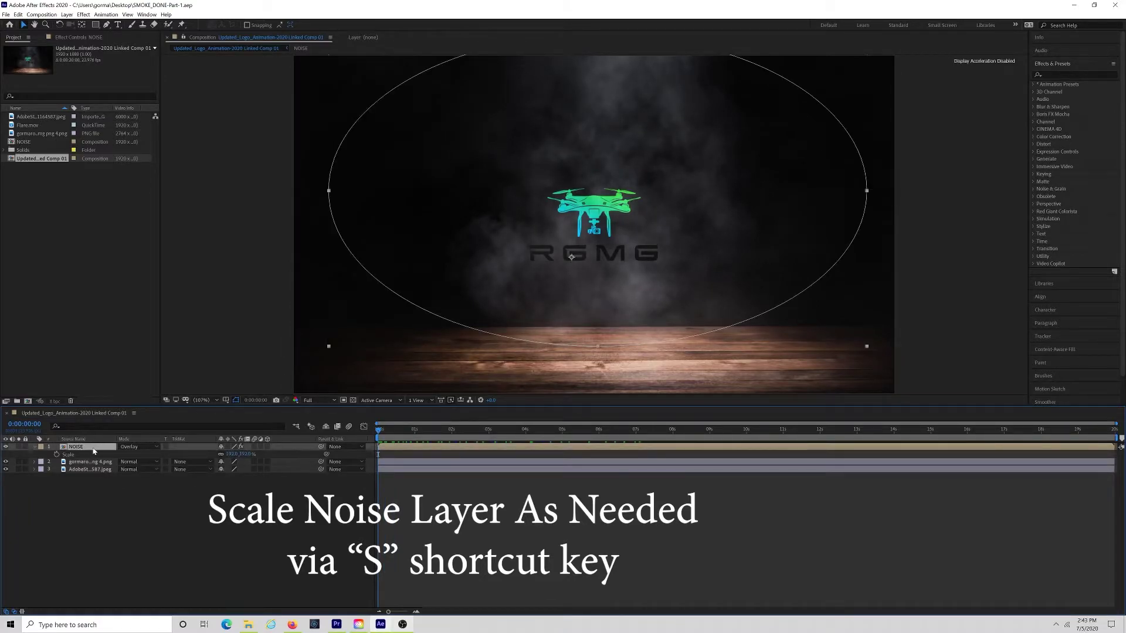
left_click_drag(231, 454, 201, 455)
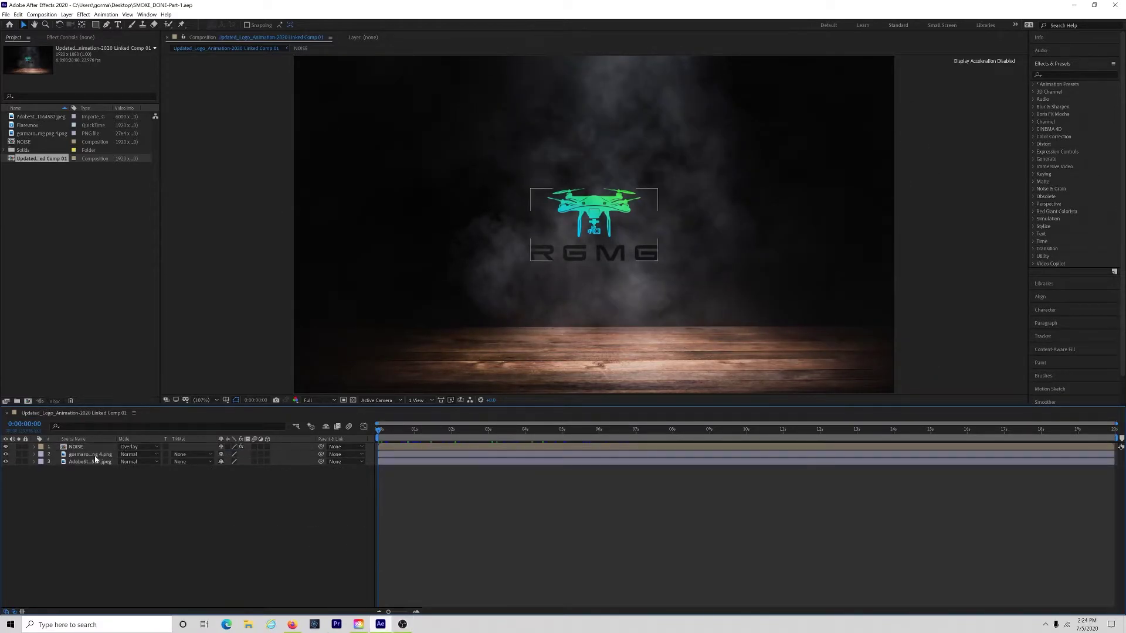
Pre-compose the drone logo layer as LOGO, moving all attributes into the new composition
left_click(94, 455)
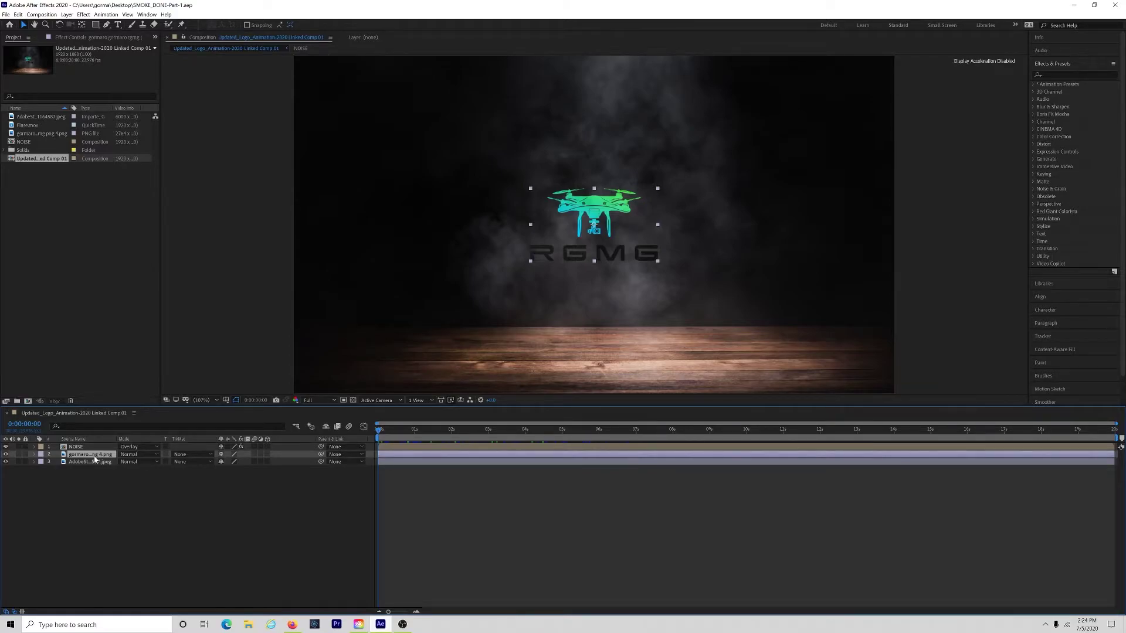
right_click(94, 459)
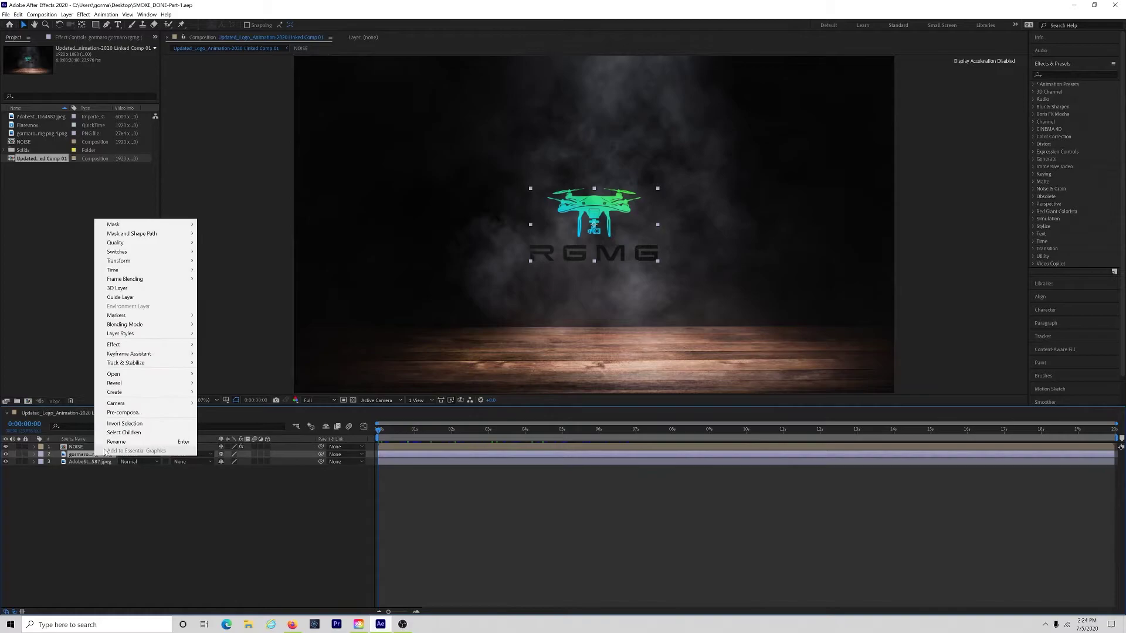
left_click(118, 413)
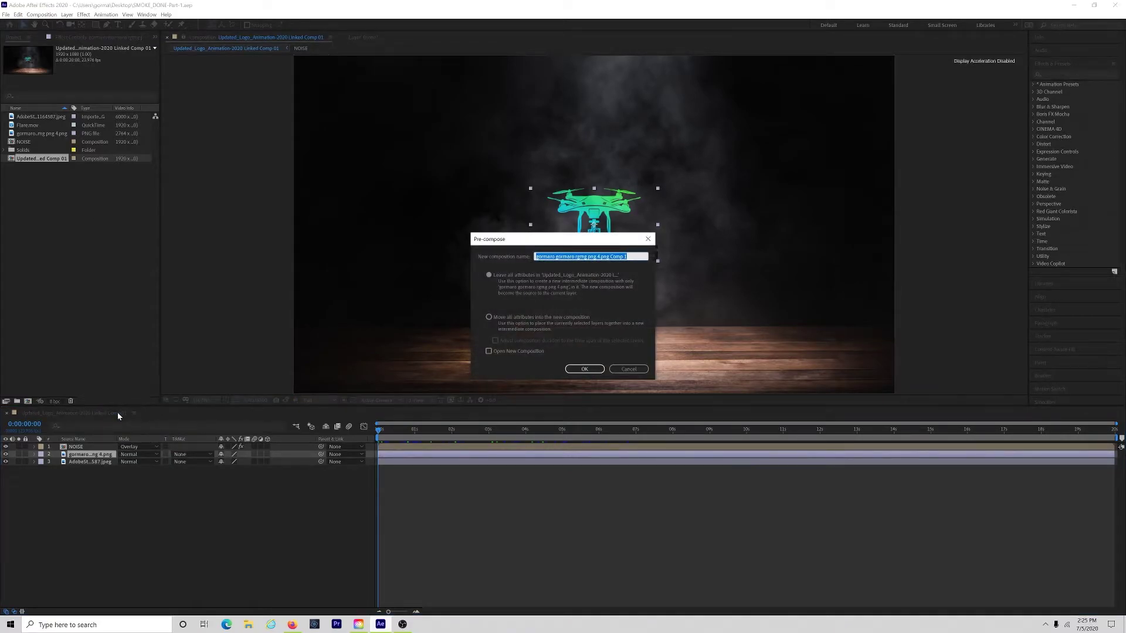
type("LOGO")
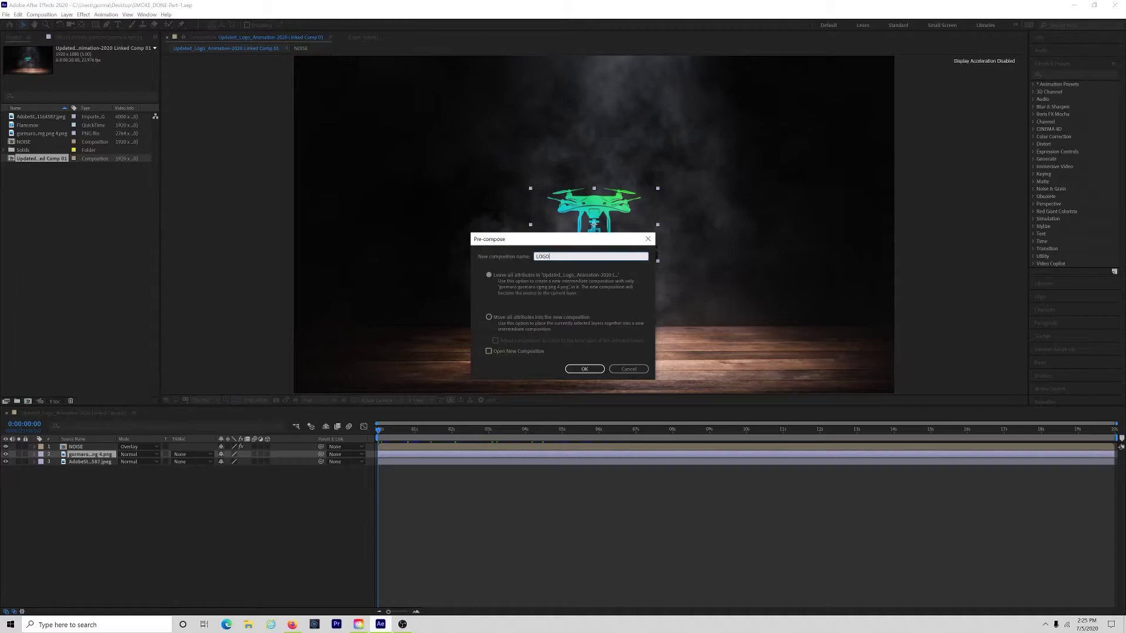
key("Tab")
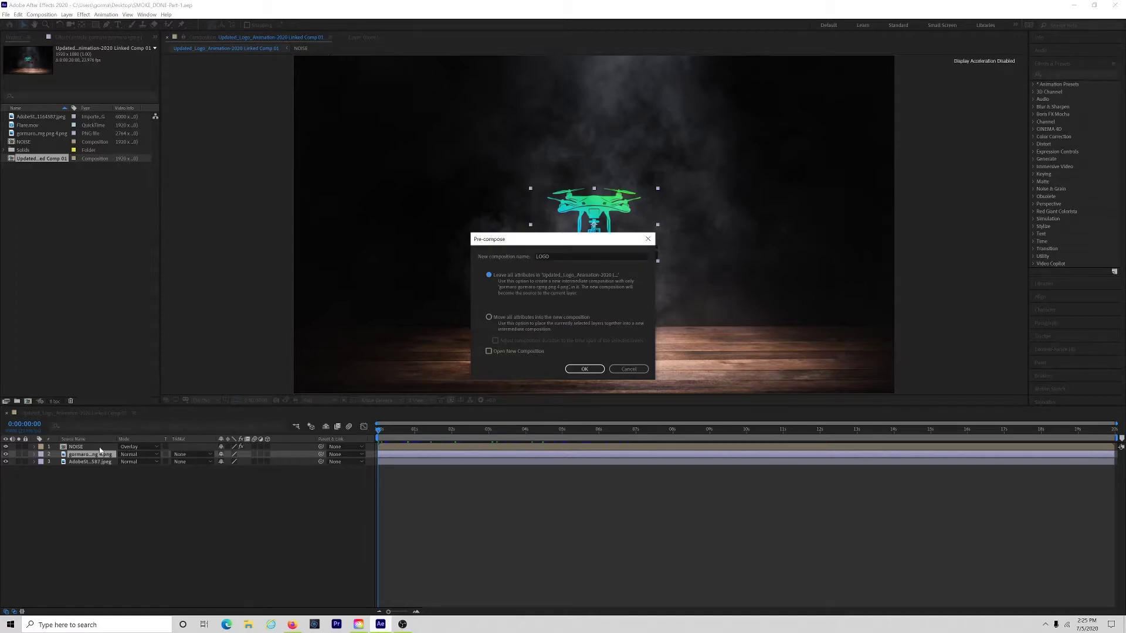
left_click(489, 319)
left_click(584, 369)
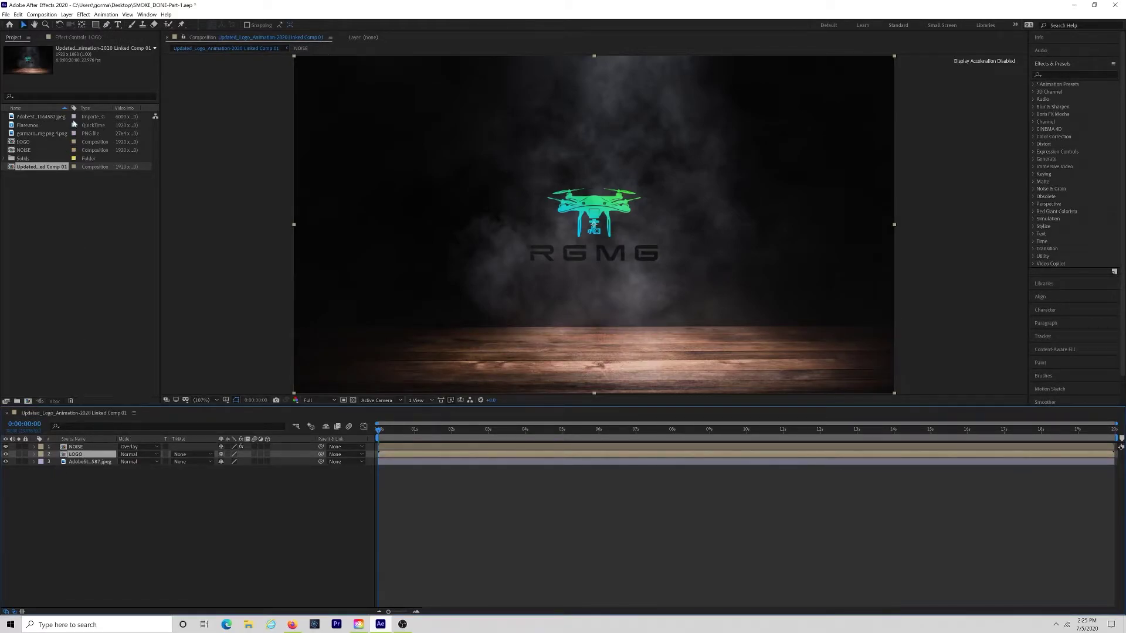
Auto-trace the LOGO layer with default settings and check the traced drone and RGMG masks
left_click(67, 14)
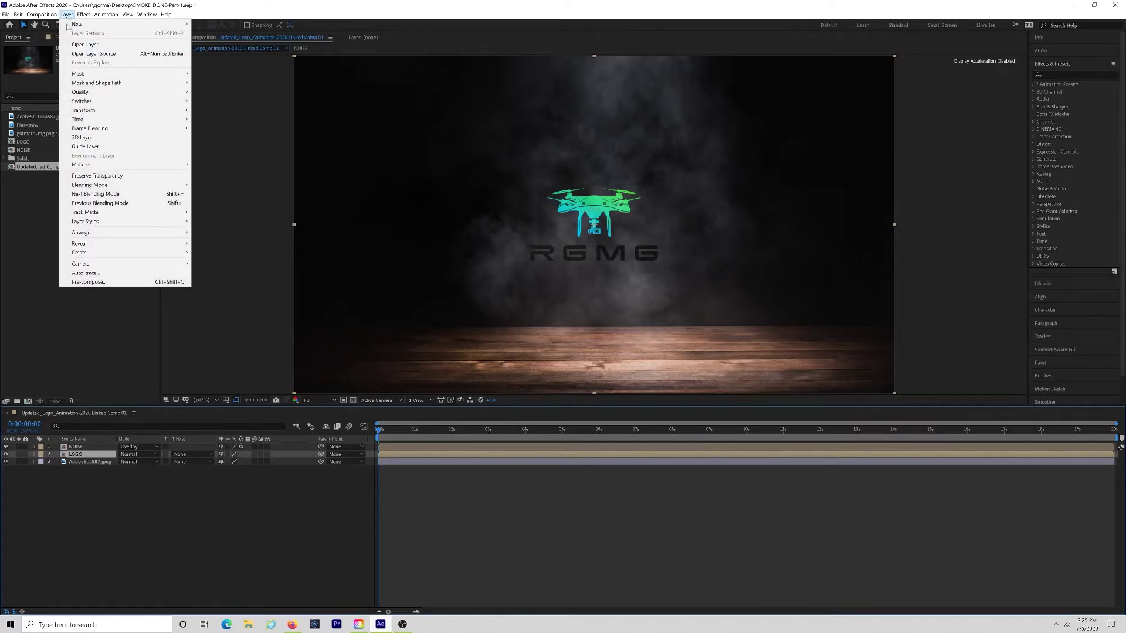
left_click(69, 275)
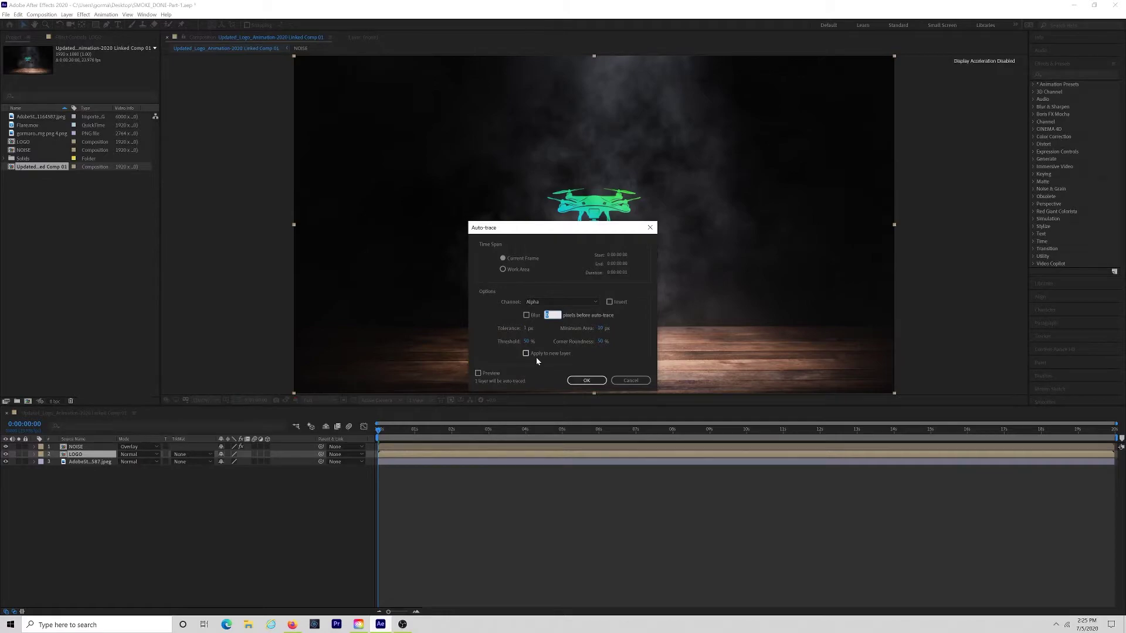
left_click(582, 380)
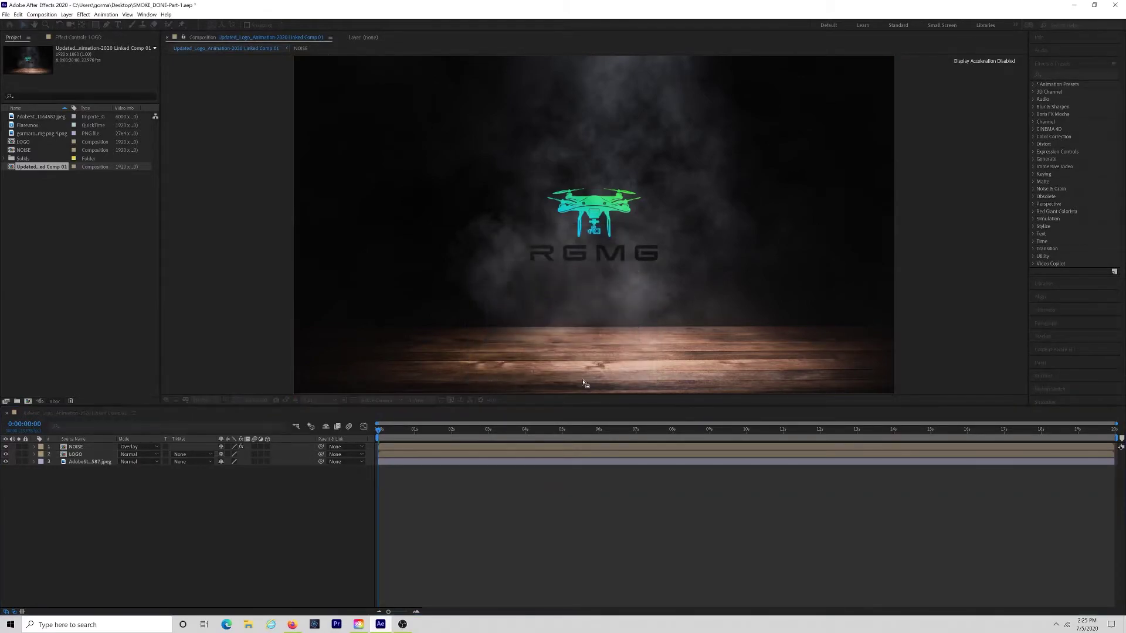
left_click(235, 400)
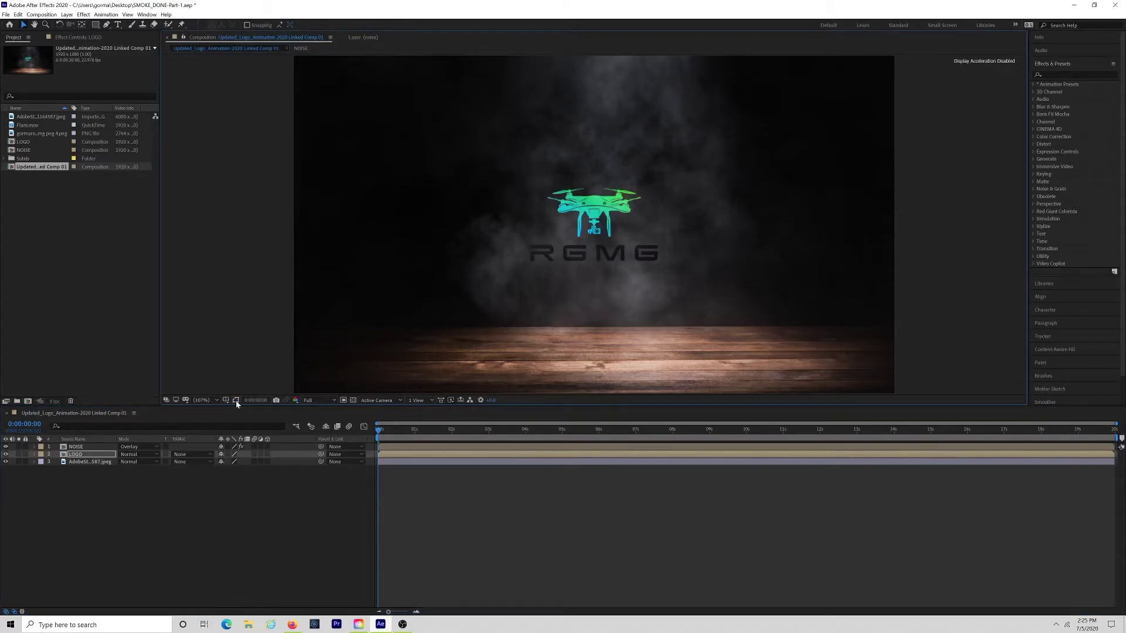
left_click(236, 400)
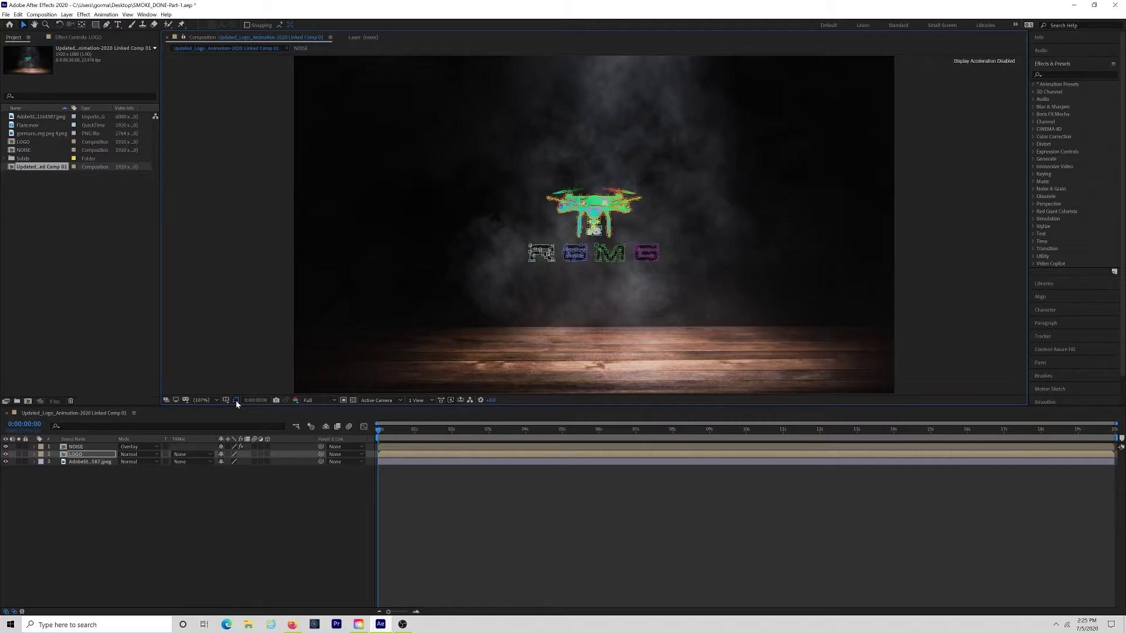
key("Return")
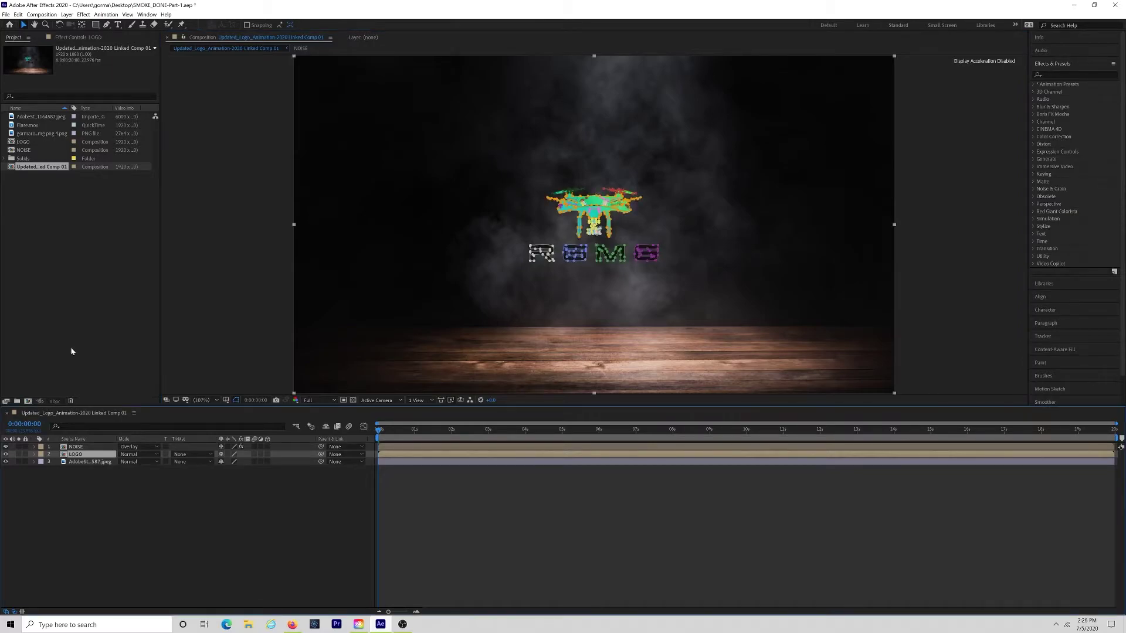
Apply Saber to LOGO with the Electric preset and core type set to Layer Masks
left_click(84, 14)
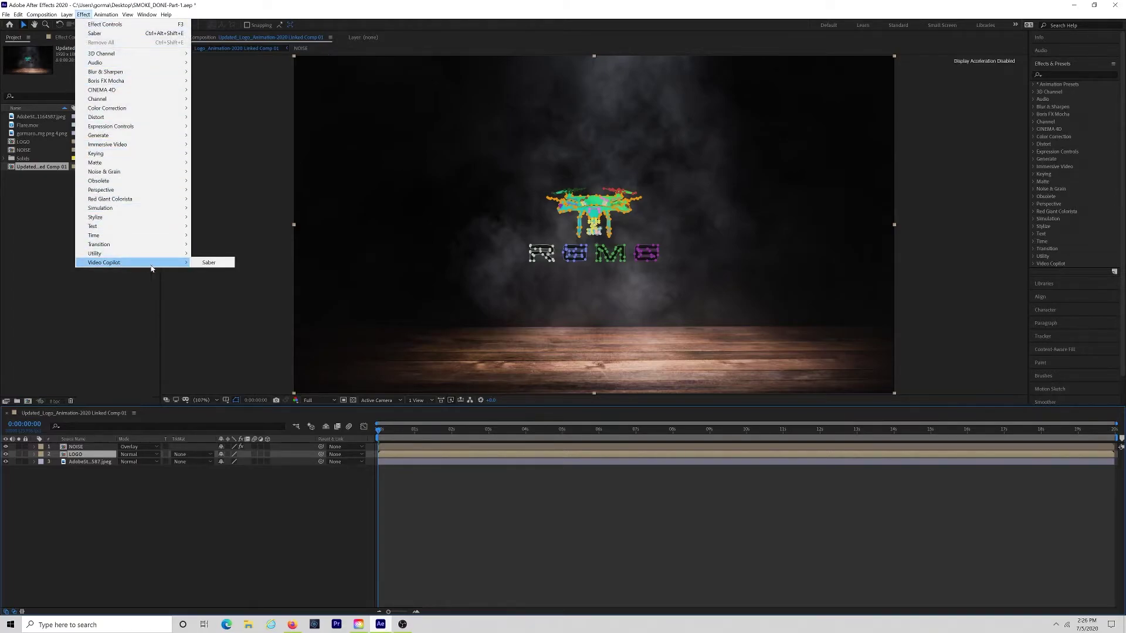
left_click(204, 264)
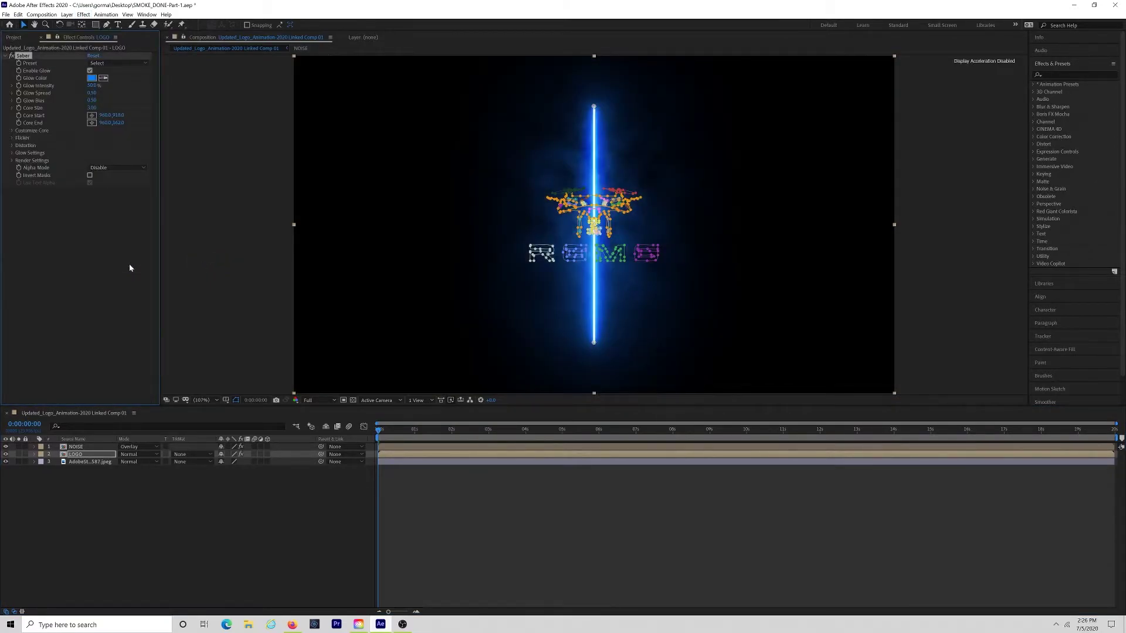
left_click(136, 63)
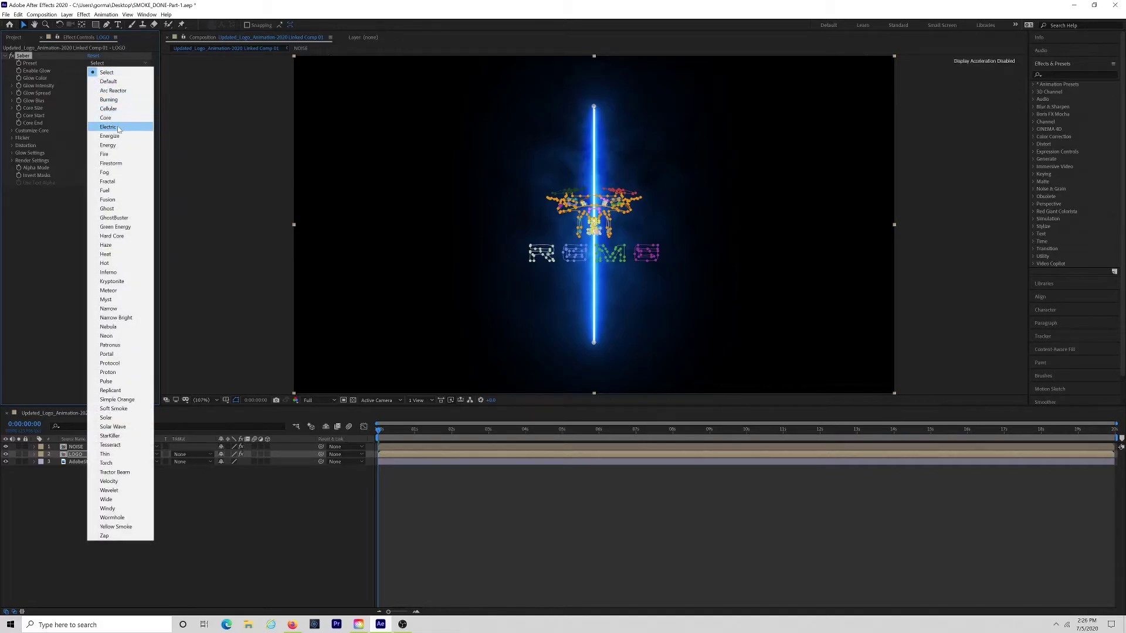
left_click(118, 127)
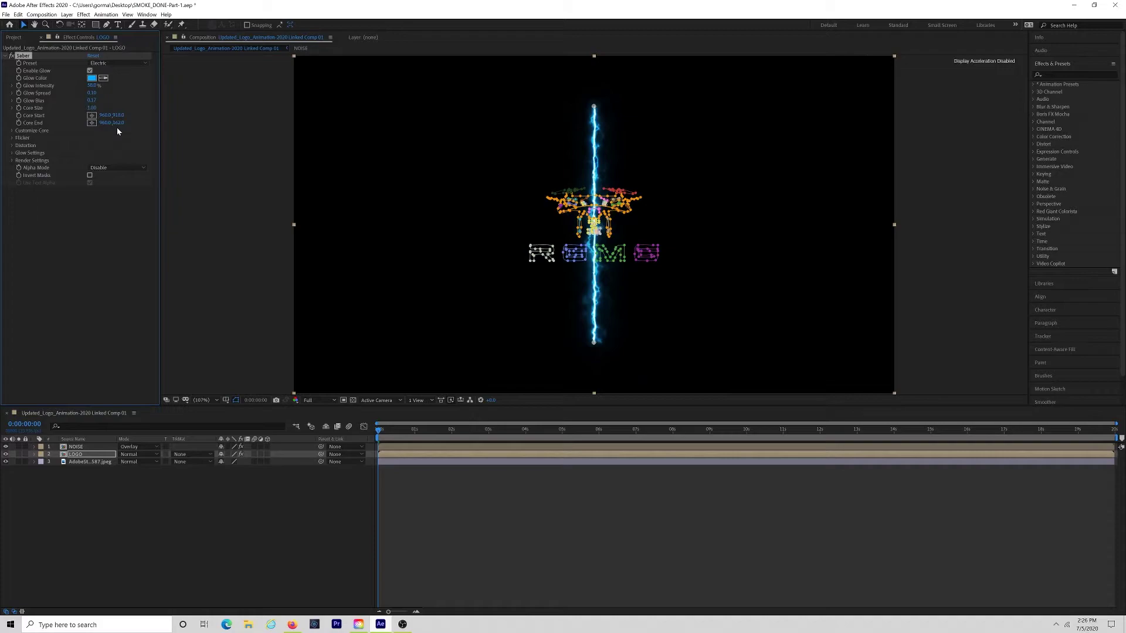
left_click(12, 132)
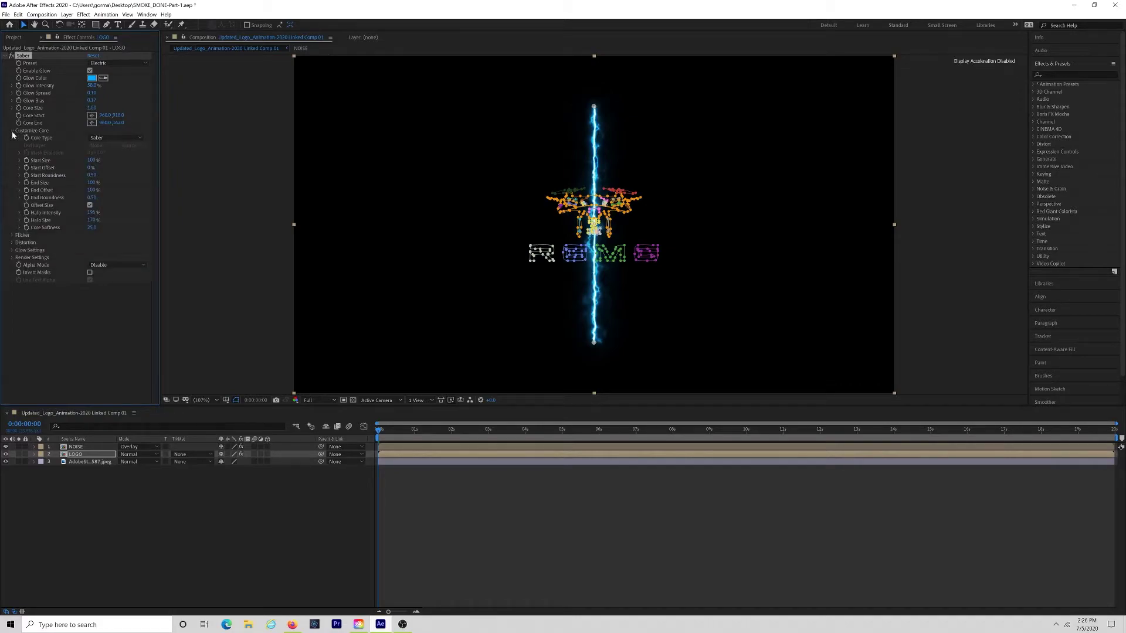
left_click(140, 138)
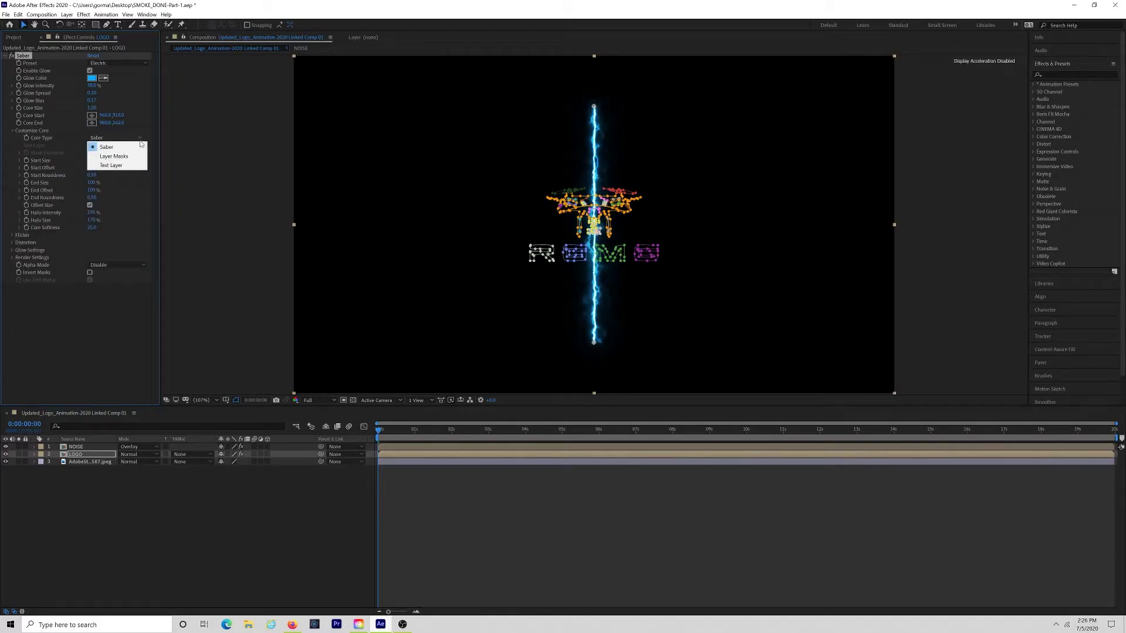
left_click(125, 157)
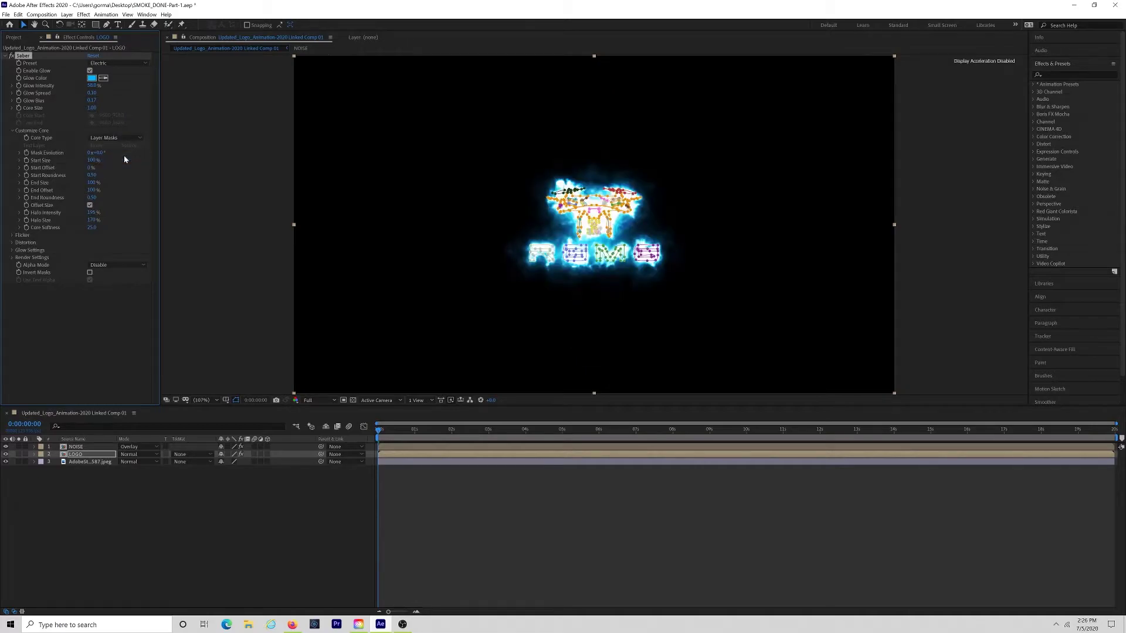
Set Saber's Glow Intensity to 49% and Glow Spread to 0.06
left_click(91, 85)
type("49")
key("Tab")
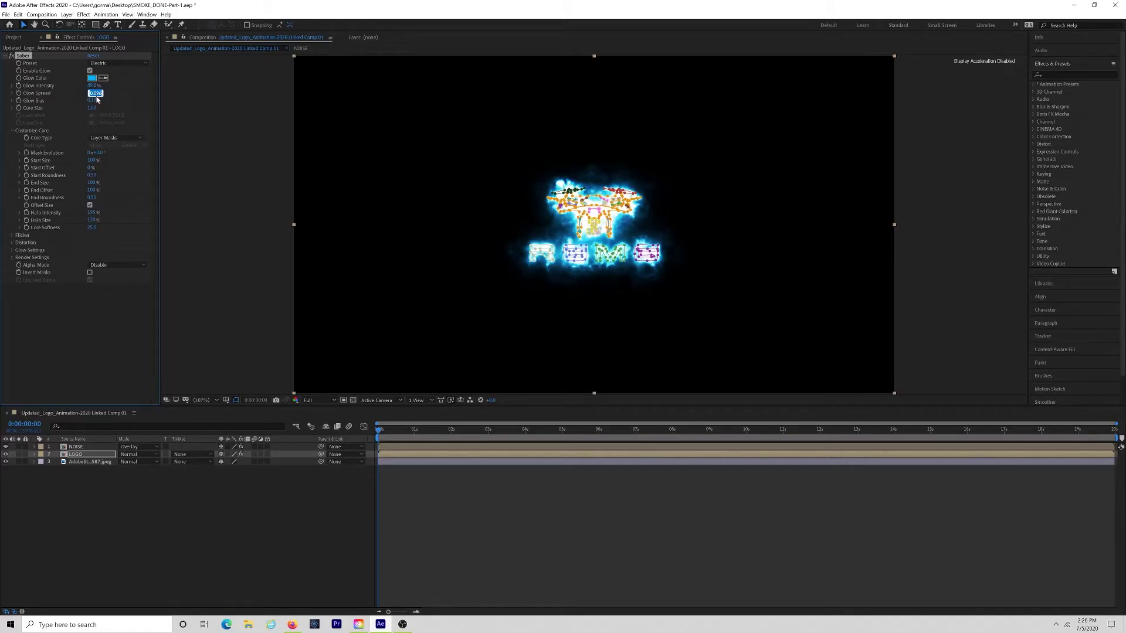
type("0.06")
key("Tab")
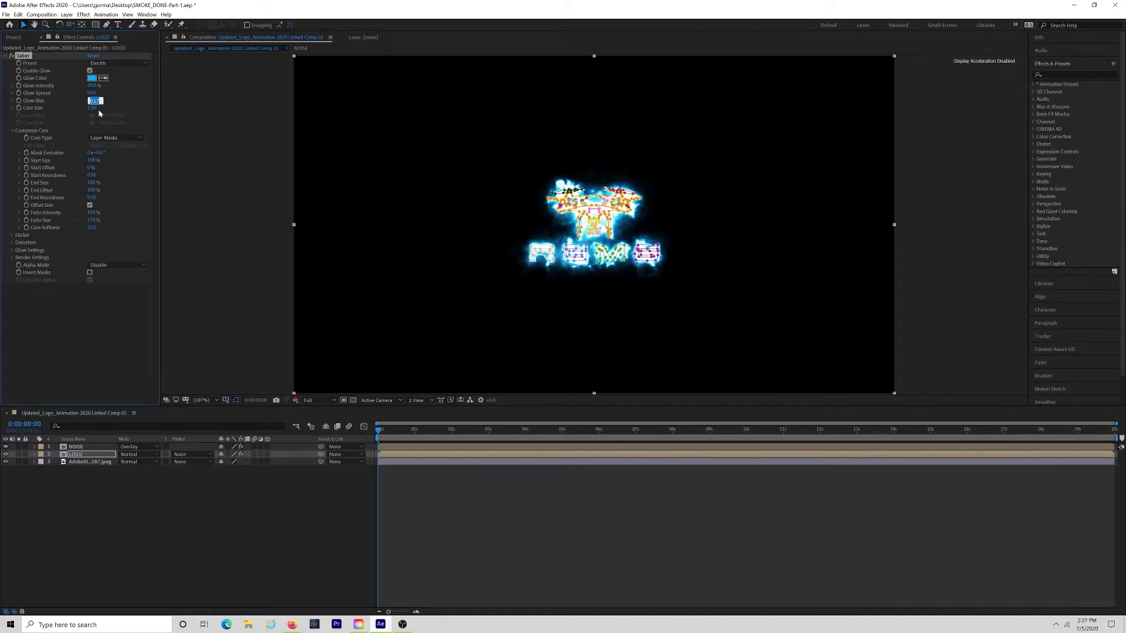
Set Saber's Glow Distortion Amount to 4.0, keeping Smoke as the distortion type
left_click(11, 243)
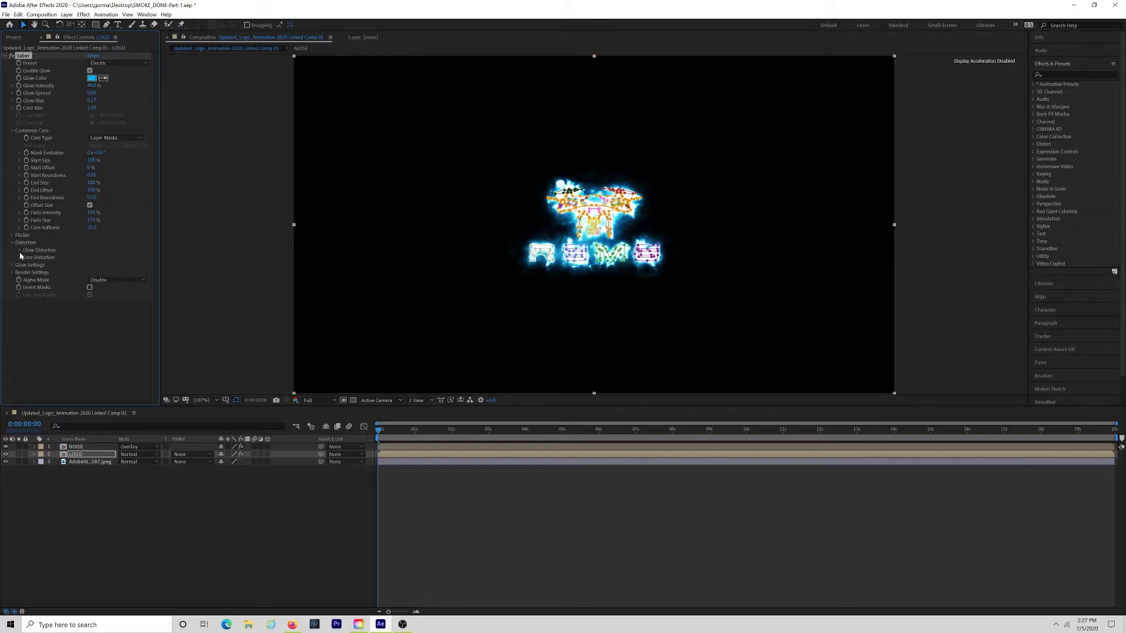
left_click(19, 250)
left_click(94, 257)
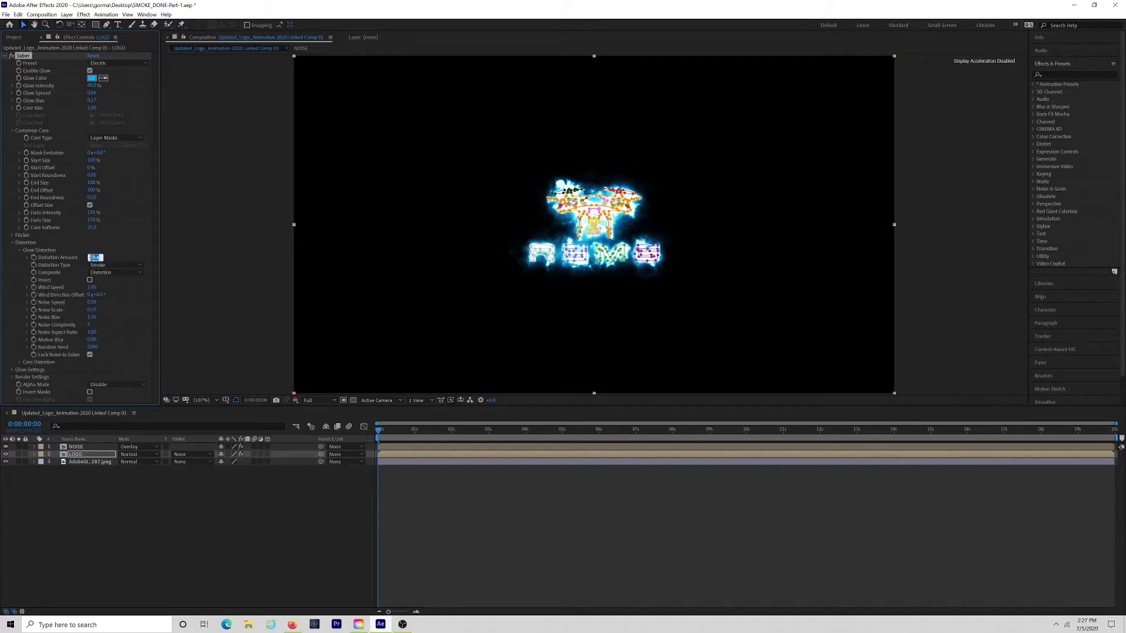
type("4")
key("Tab")
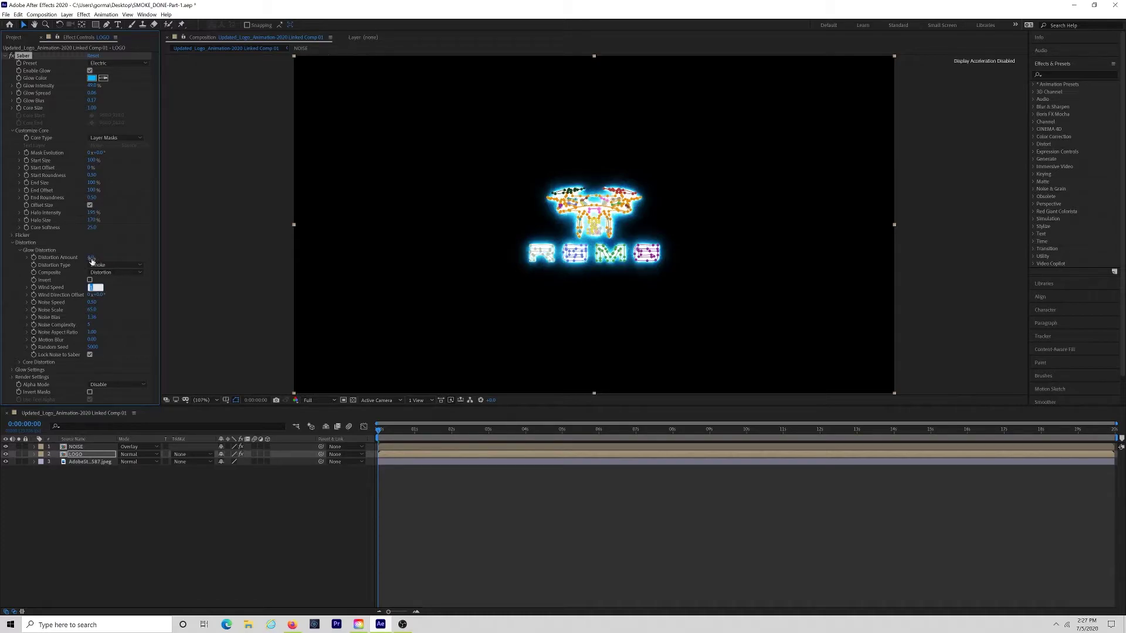
left_click(136, 266)
left_click(111, 277)
Just after the first frame, add a Saber Start Size keyframe with a value of 100%
left_click_drag(379, 432, 378, 432)
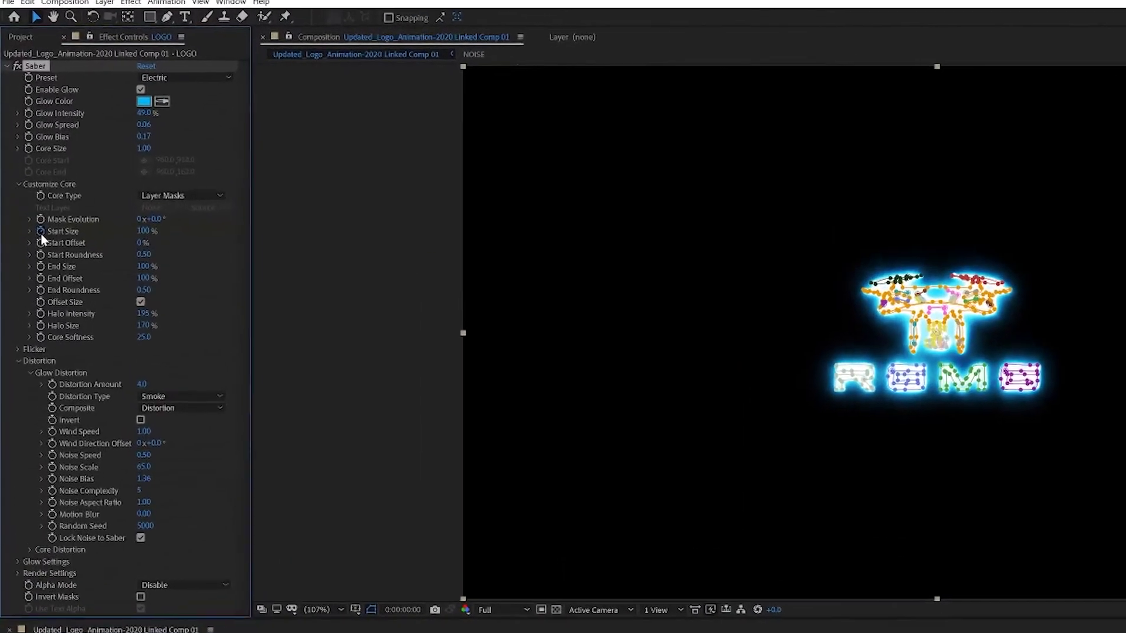
left_click(51, 280)
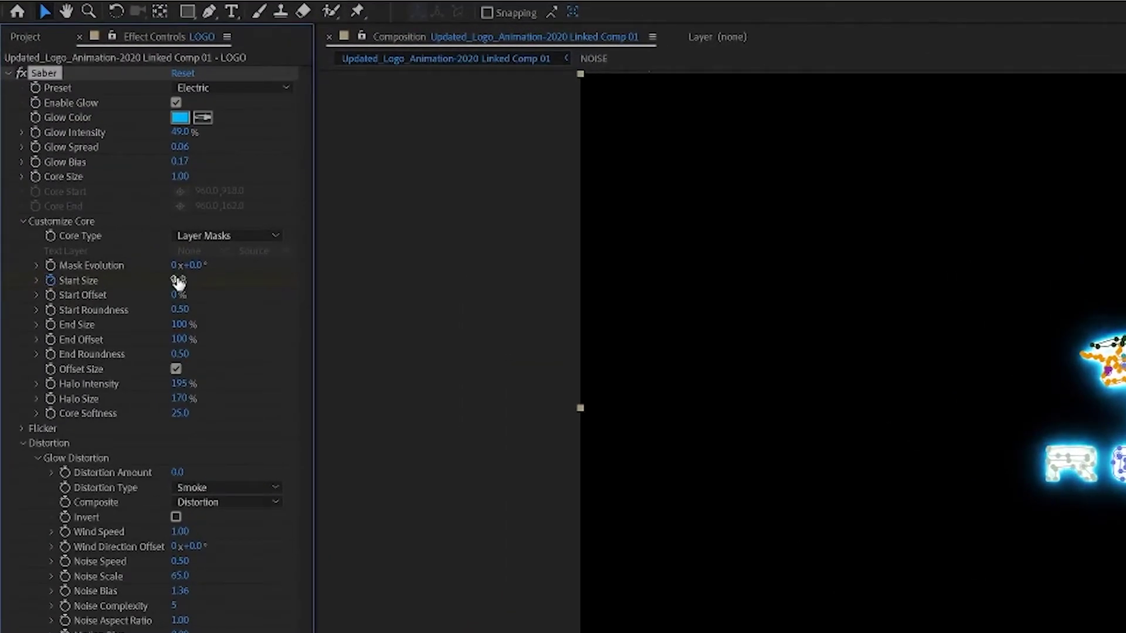
left_click_drag(181, 281, 178, 283)
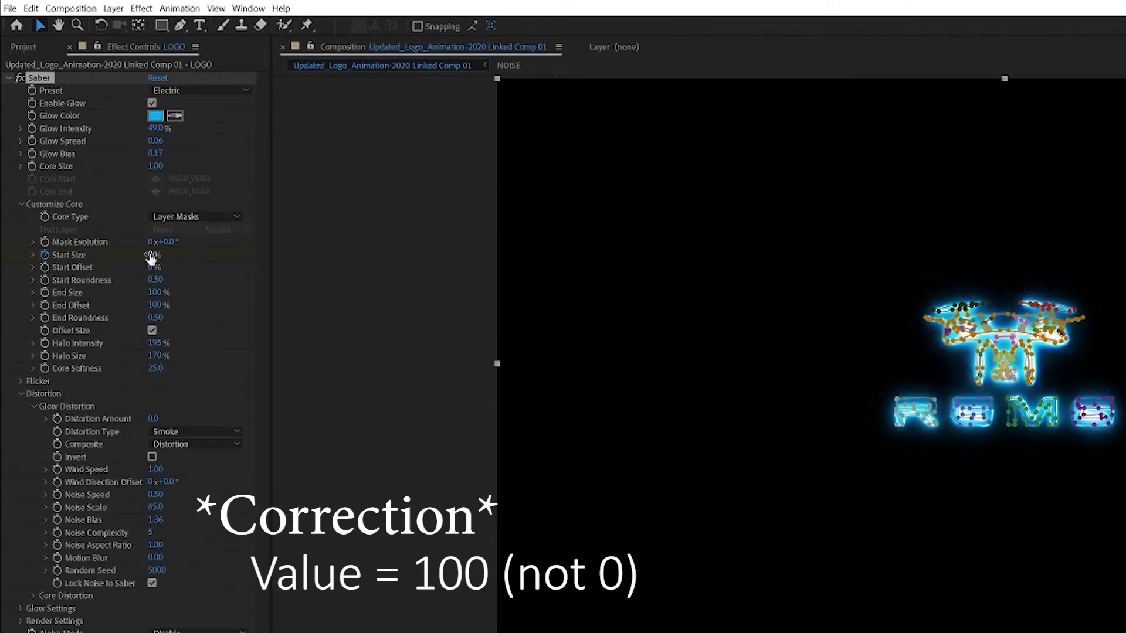
type("100")
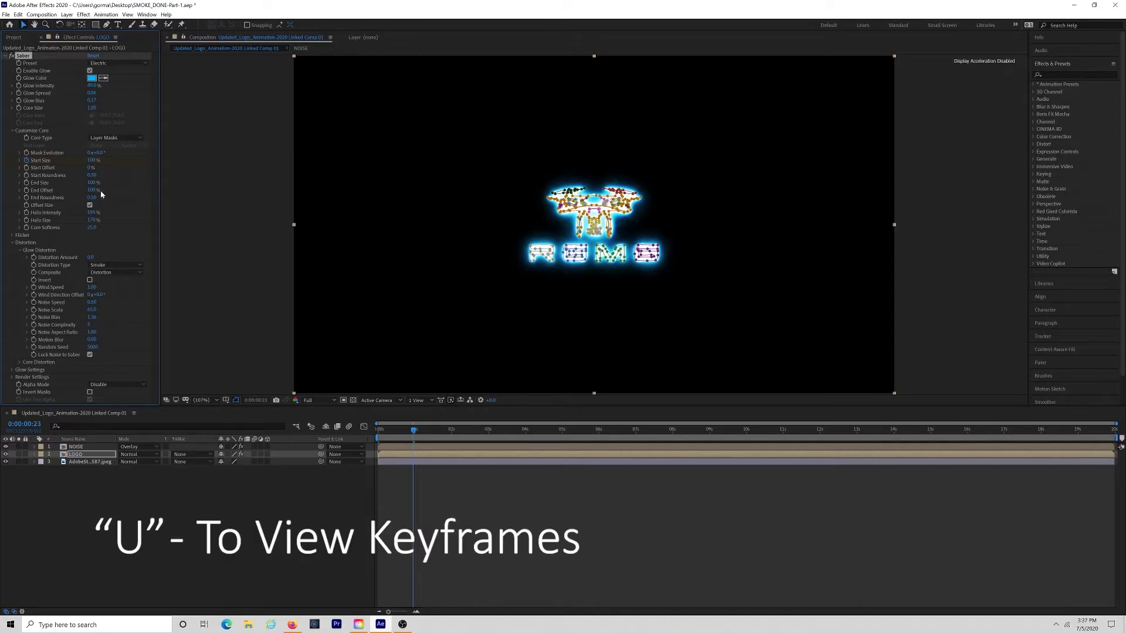
Hold Start Size with a keyframe at 2 seconds, then set it to 0% at about 0:00:02:23
key("u")
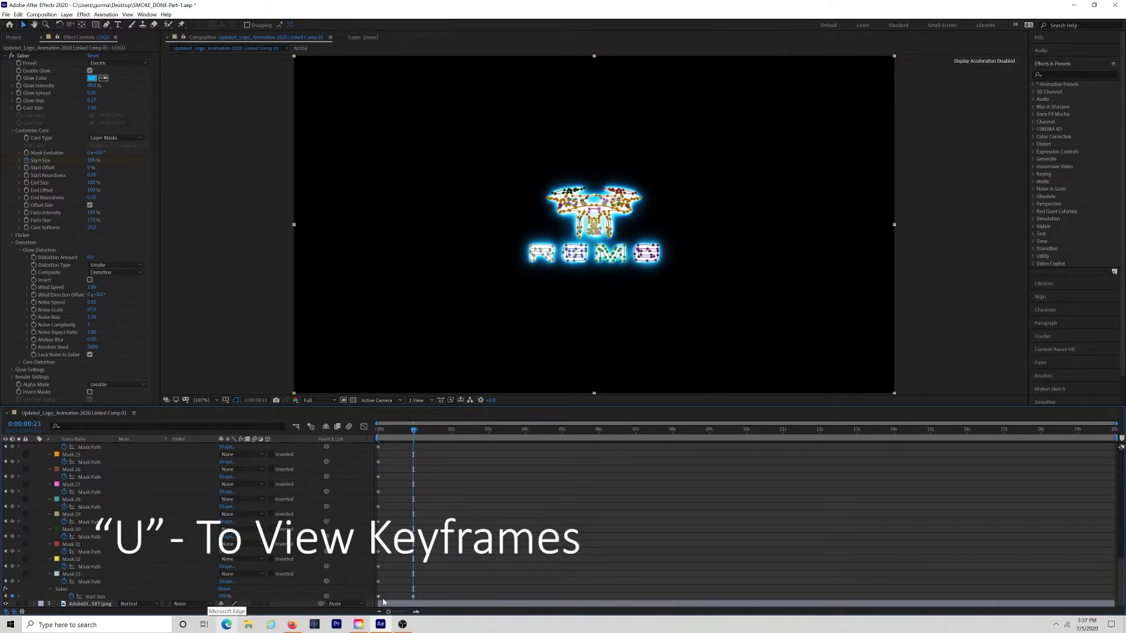
left_click_drag(414, 432, 451, 433)
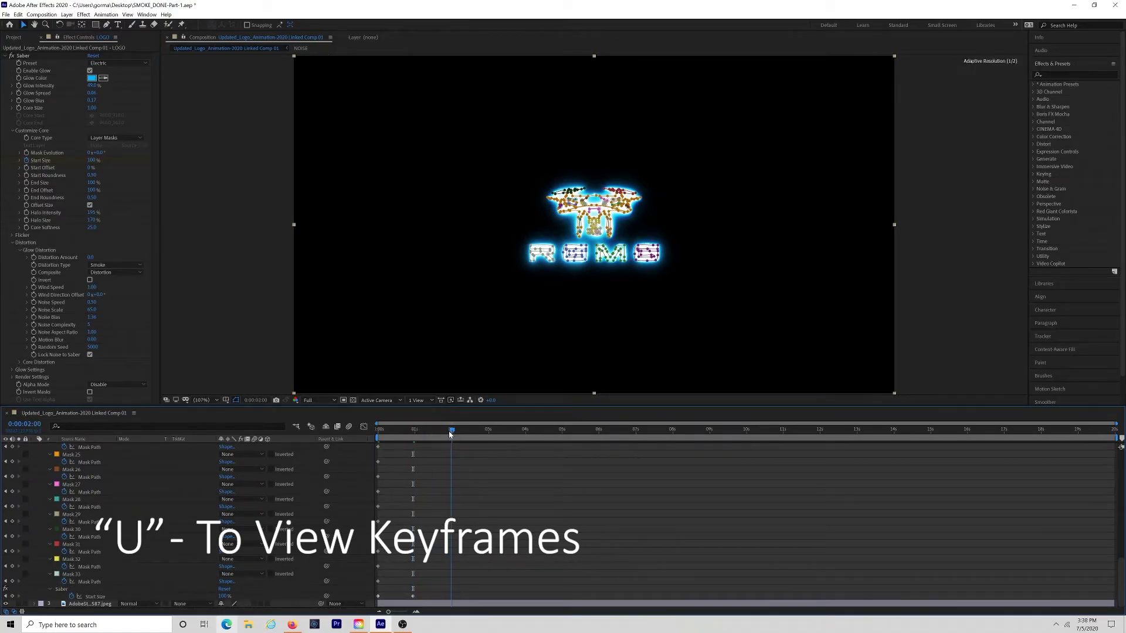
left_click(12, 597)
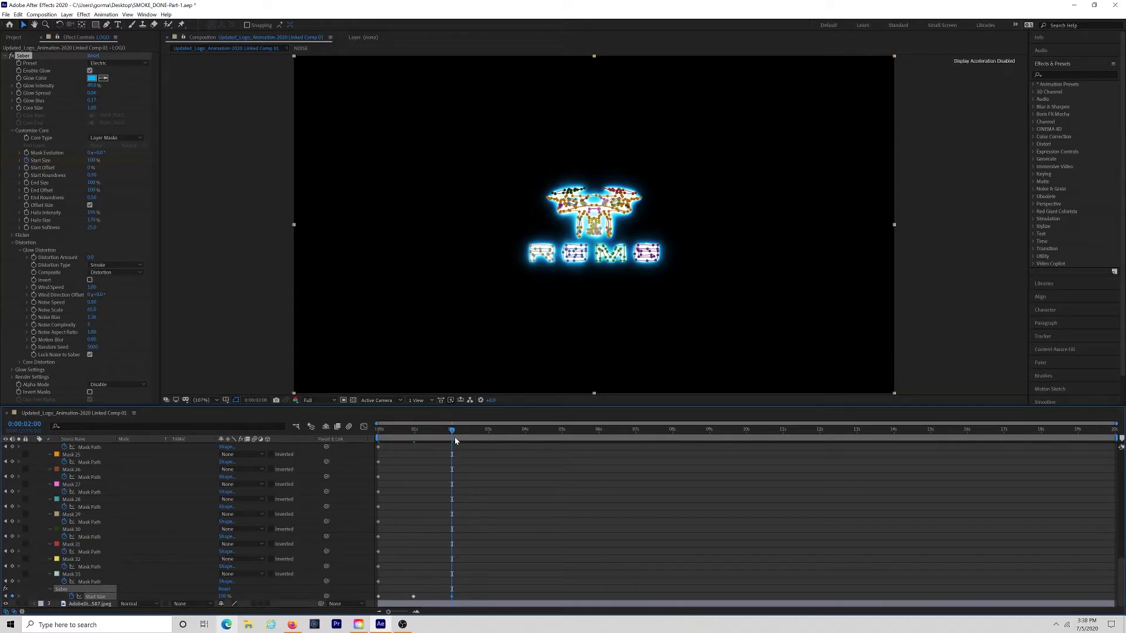
left_click(487, 431)
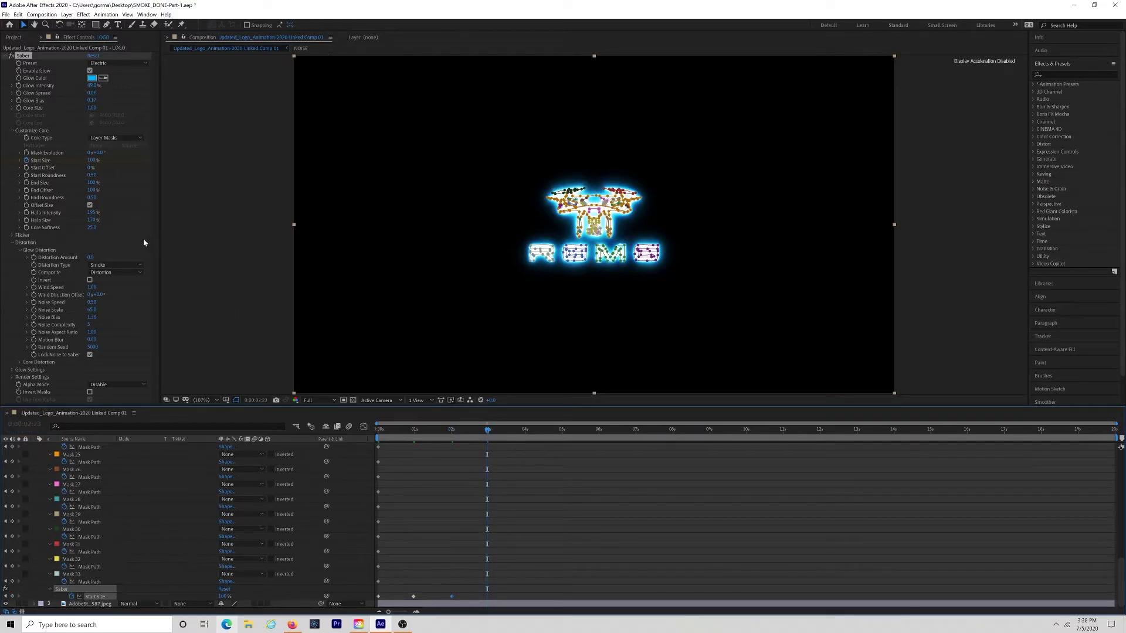
left_click(91, 160)
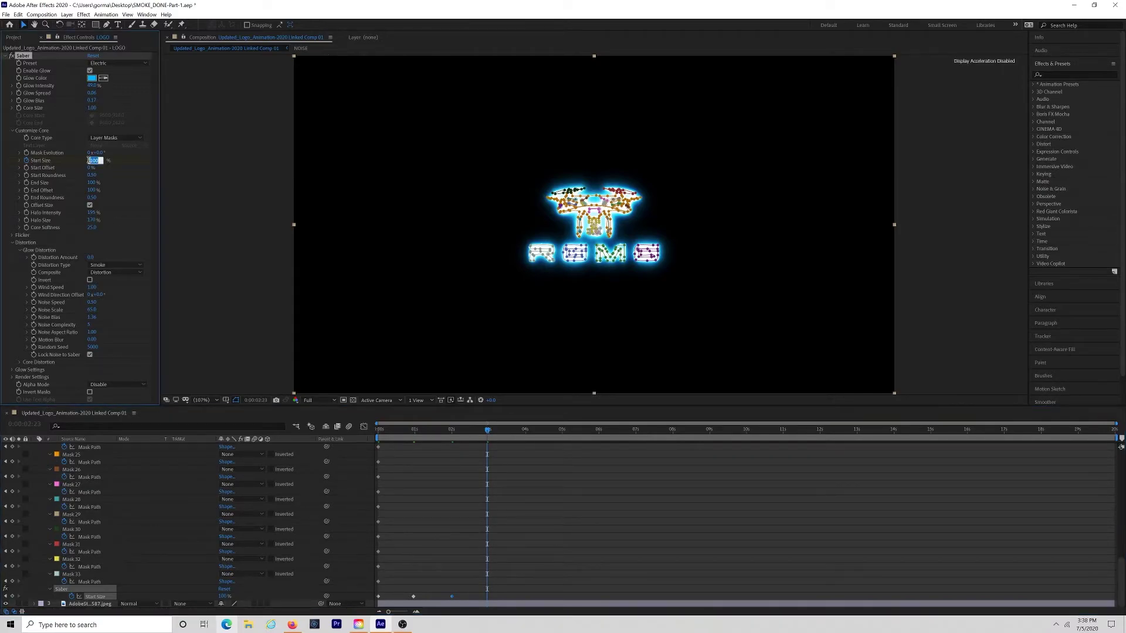
type("0")
key("Return")
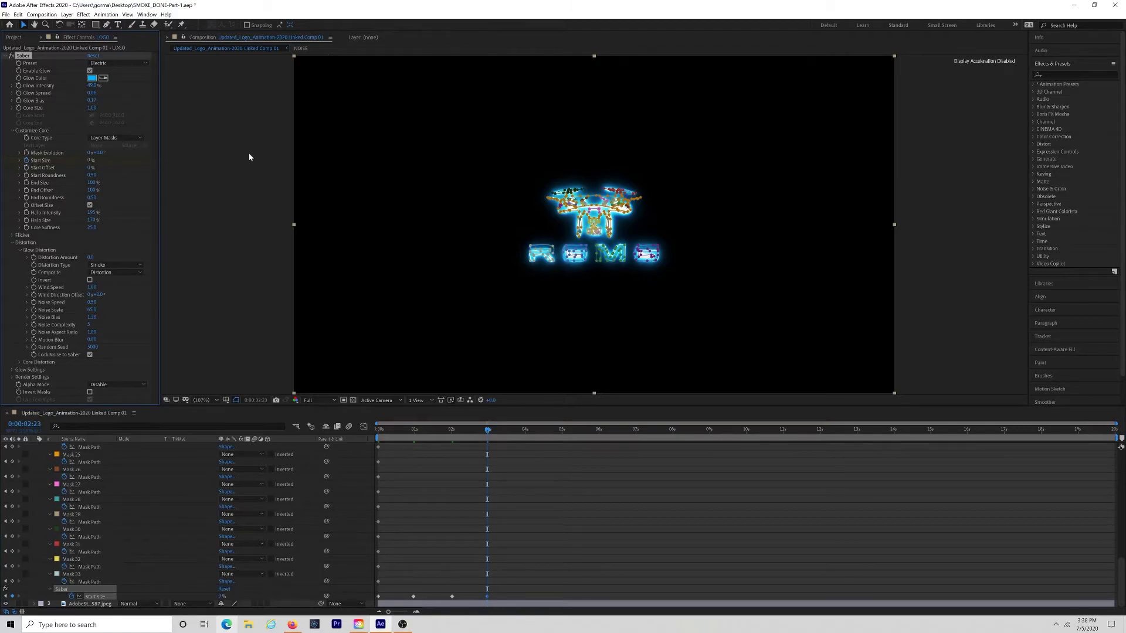
At the first frame, keyframe Saber's Start Offset at 100%
left_click_drag(488, 434, 393, 438)
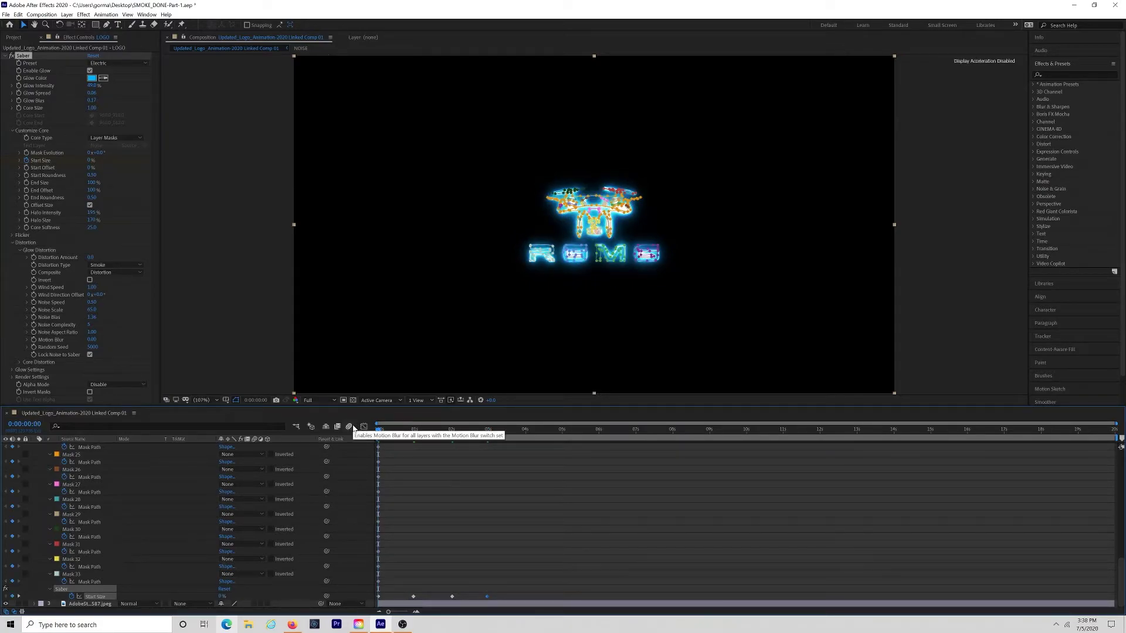
left_click(25, 171)
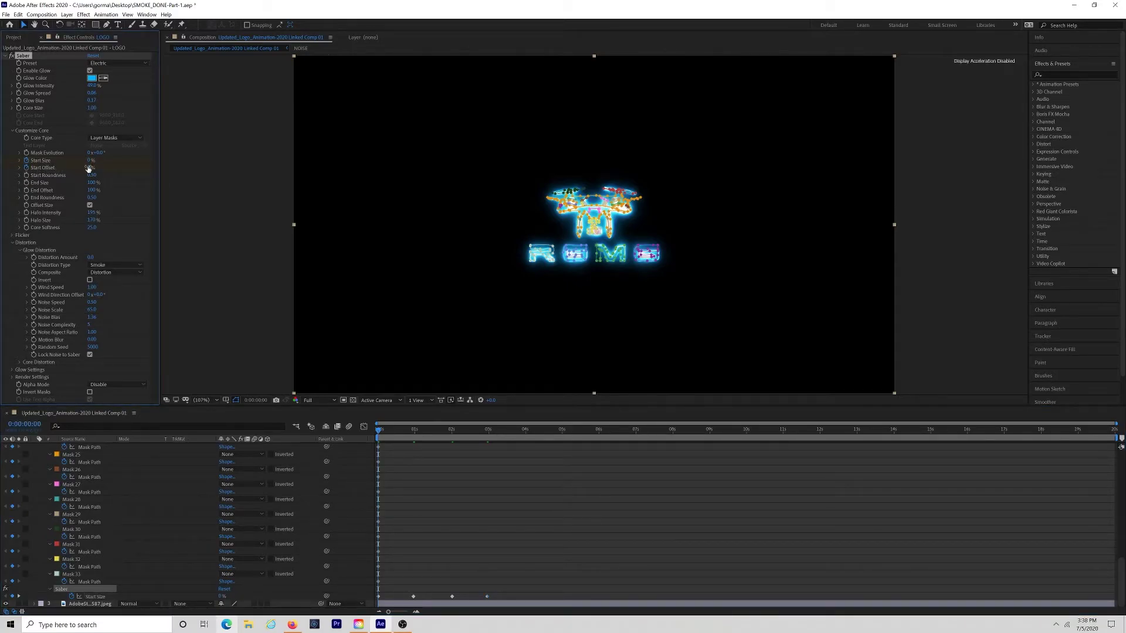
left_click(89, 168)
type("100")
key("Return")
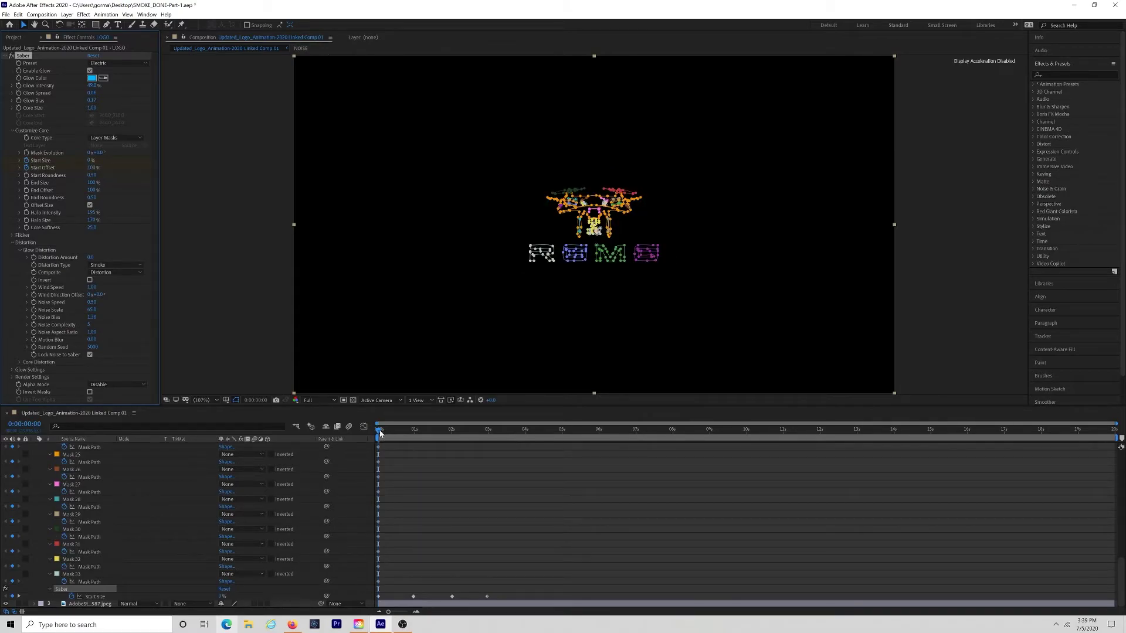
At about 0:00:02:23, set Start Offset to 0% and End Size to 0%
left_click_drag(380, 434, 489, 434)
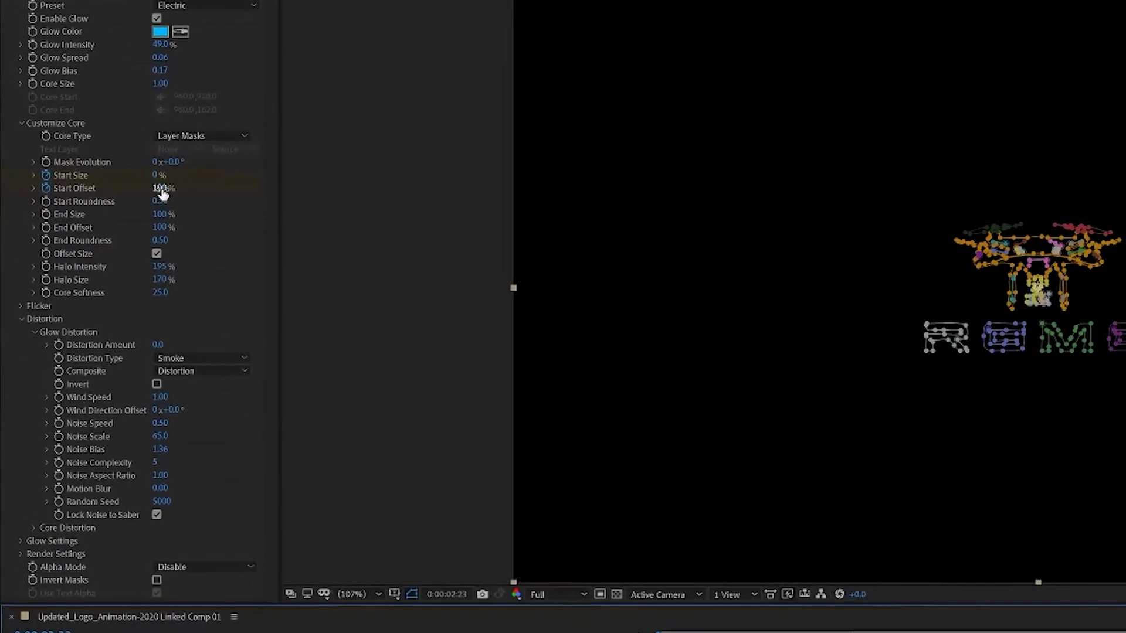
left_click(160, 188)
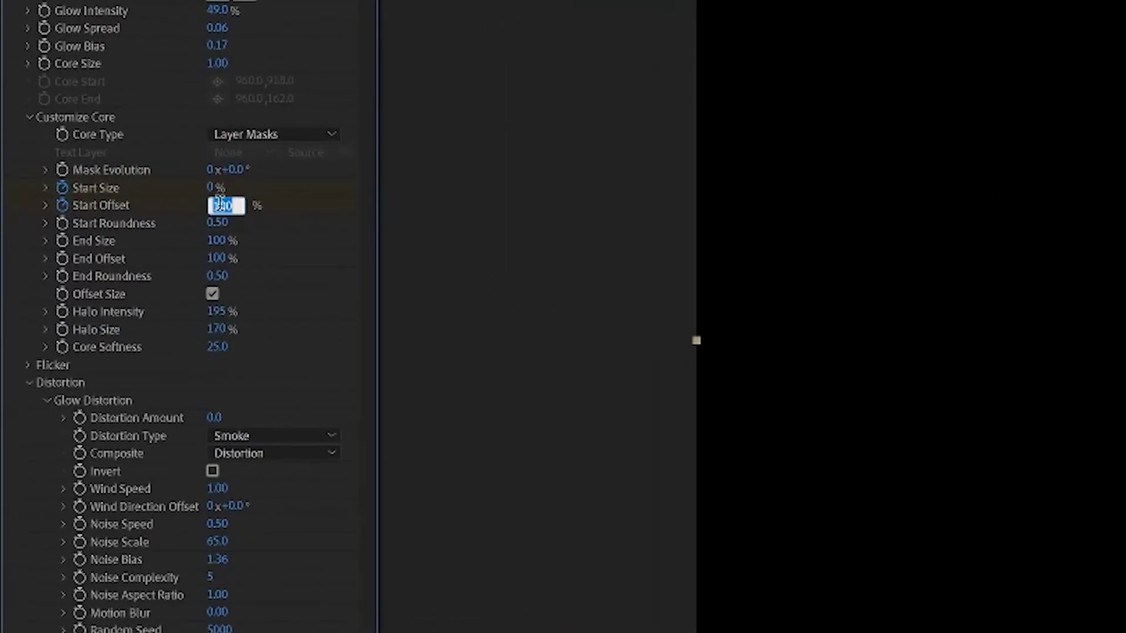
type("0")
key("Return")
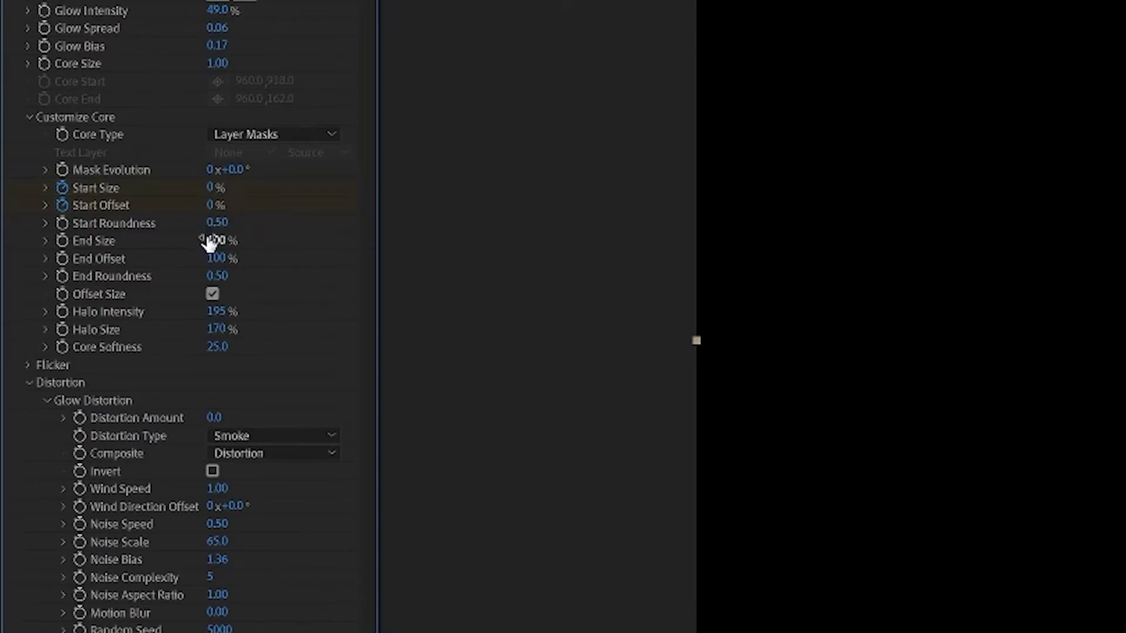
left_click(218, 241)
type("0")
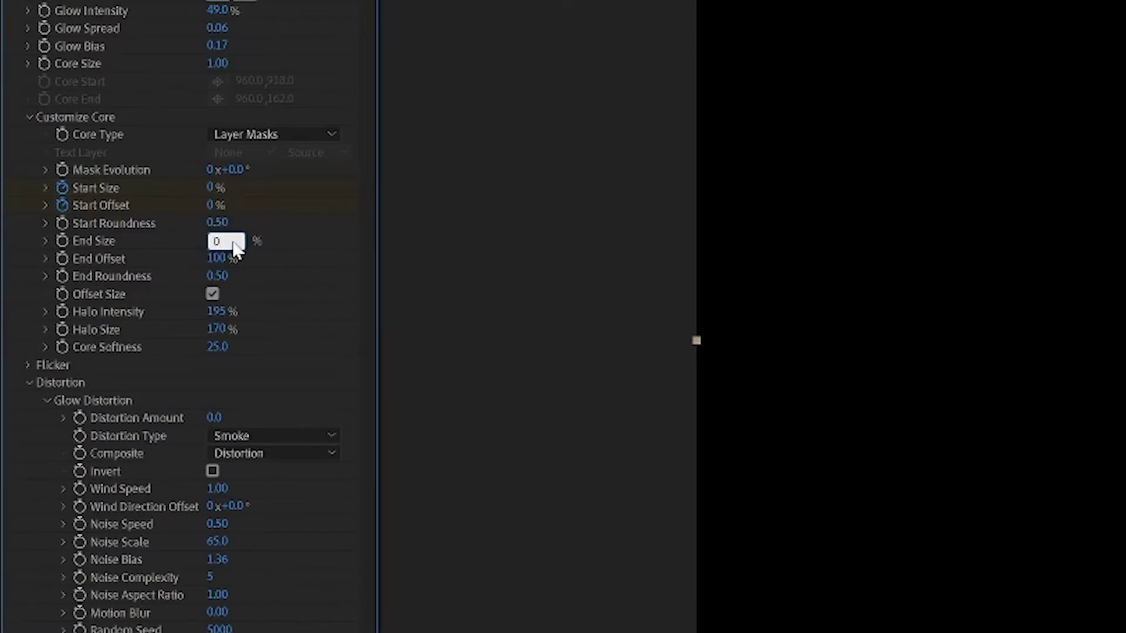
key("Return")
Keyframe End Offset at 100% at 0:00:00:23 and set it to 0% at about 0:00:03:23
left_click_drag(487, 431, 414, 431)
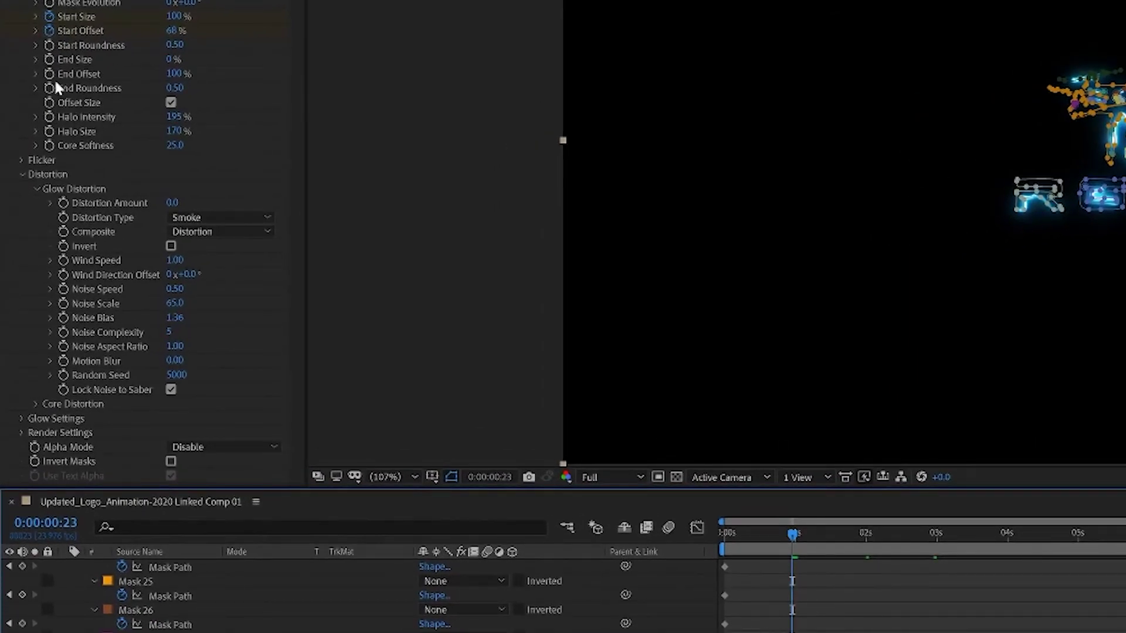
left_click(50, 74)
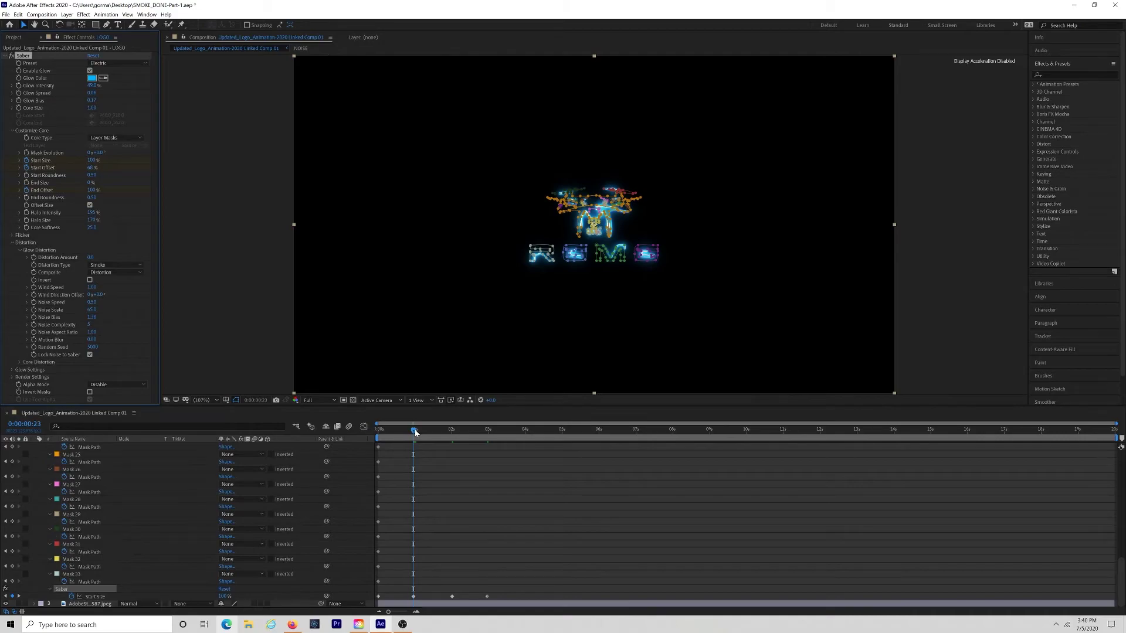
left_click_drag(415, 432, 525, 436)
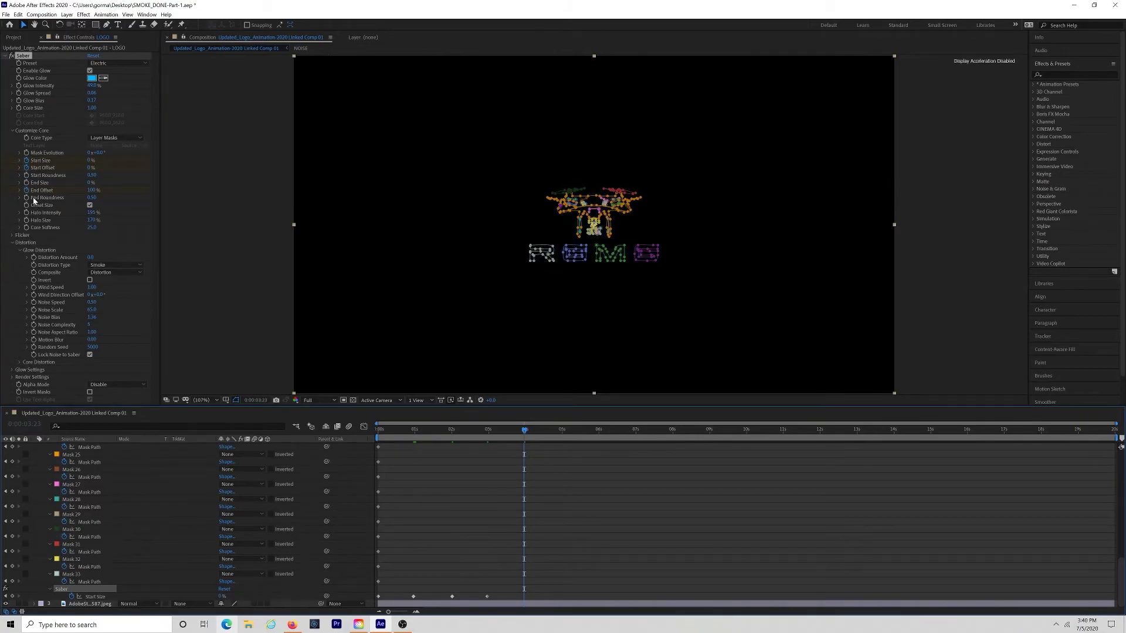
left_click(92, 191)
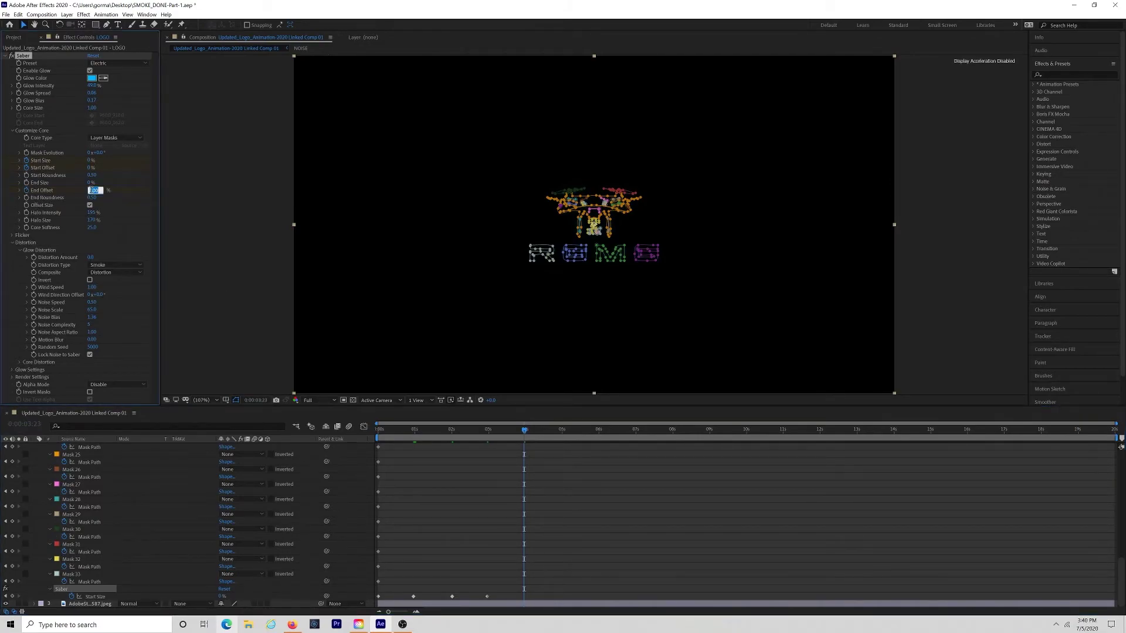
key("Return")
Switch the glow distortion to Energy and set Saber's render to Transparent composite with Mask Core alpha
left_click(139, 266)
left_click(116, 292)
left_click(12, 377)
scroll(13, 381, "down", 3)
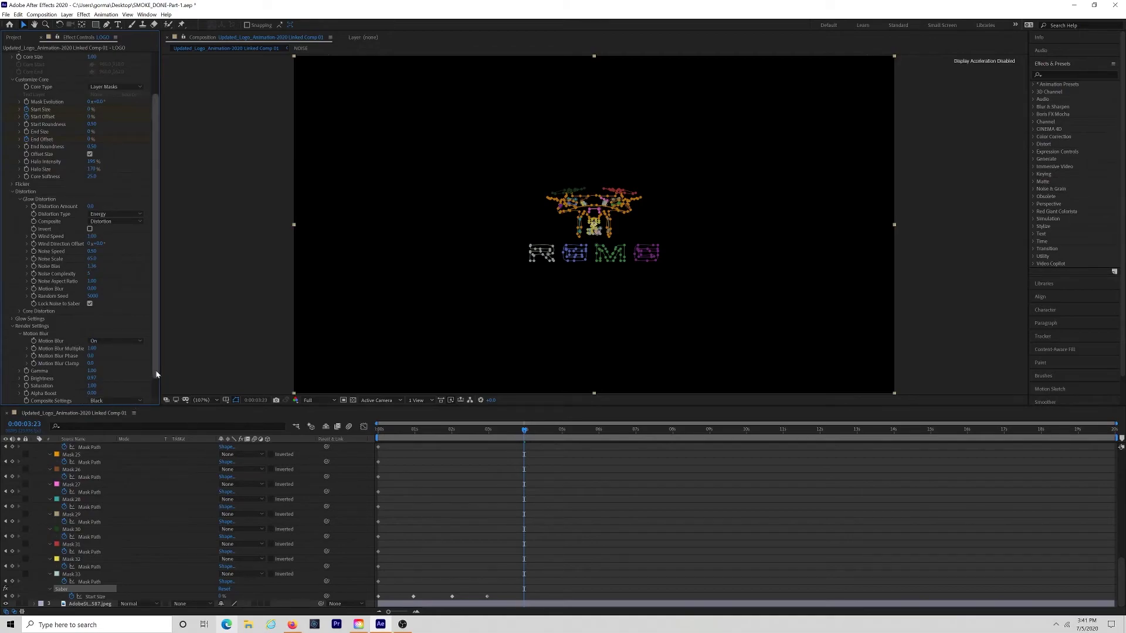
scroll(149, 387, "down", 1)
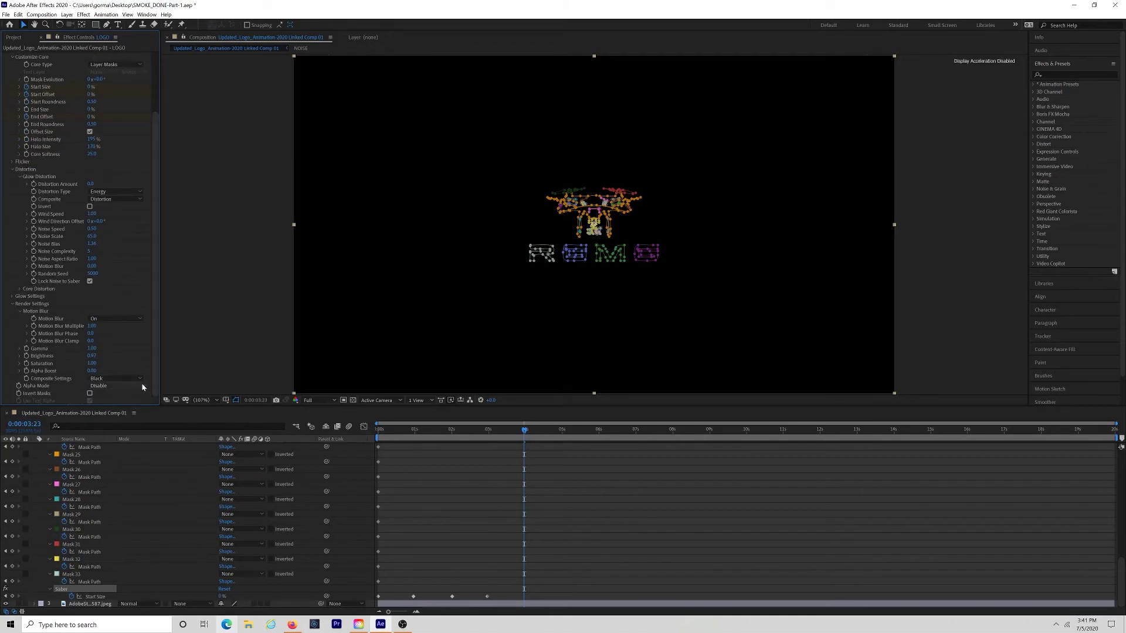
left_click(142, 382)
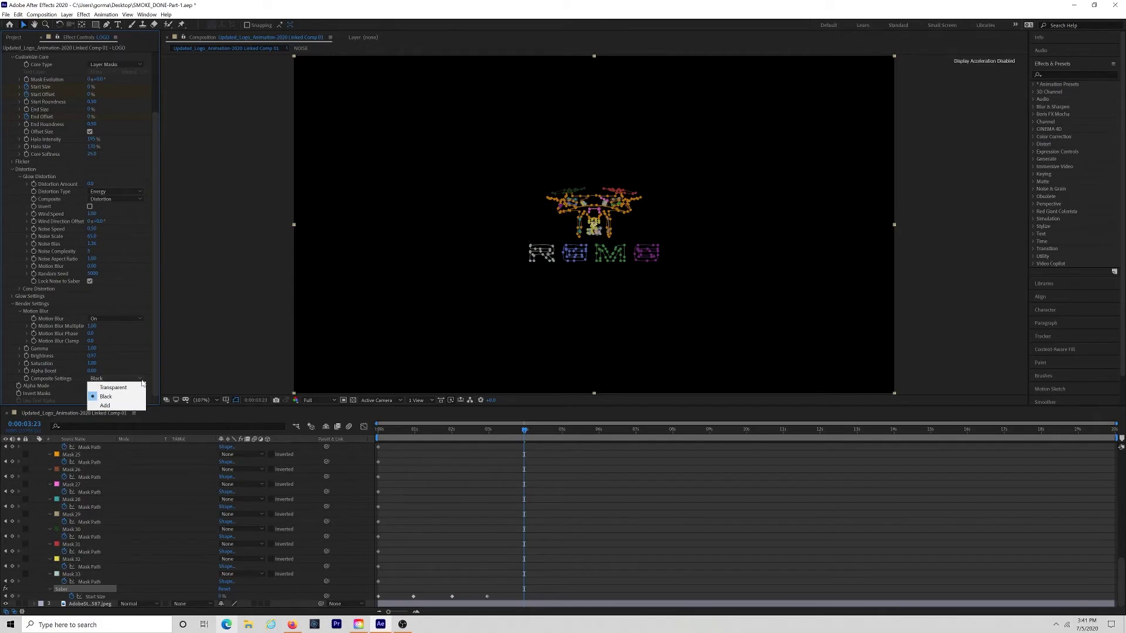
left_click(139, 388)
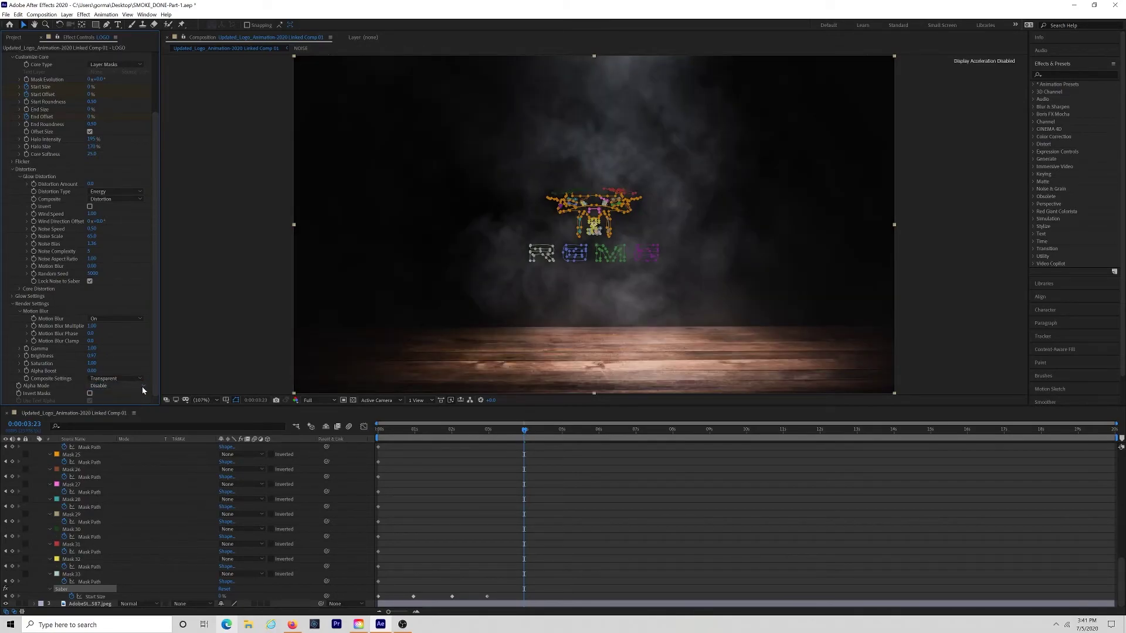
left_click(143, 388)
left_click(130, 409)
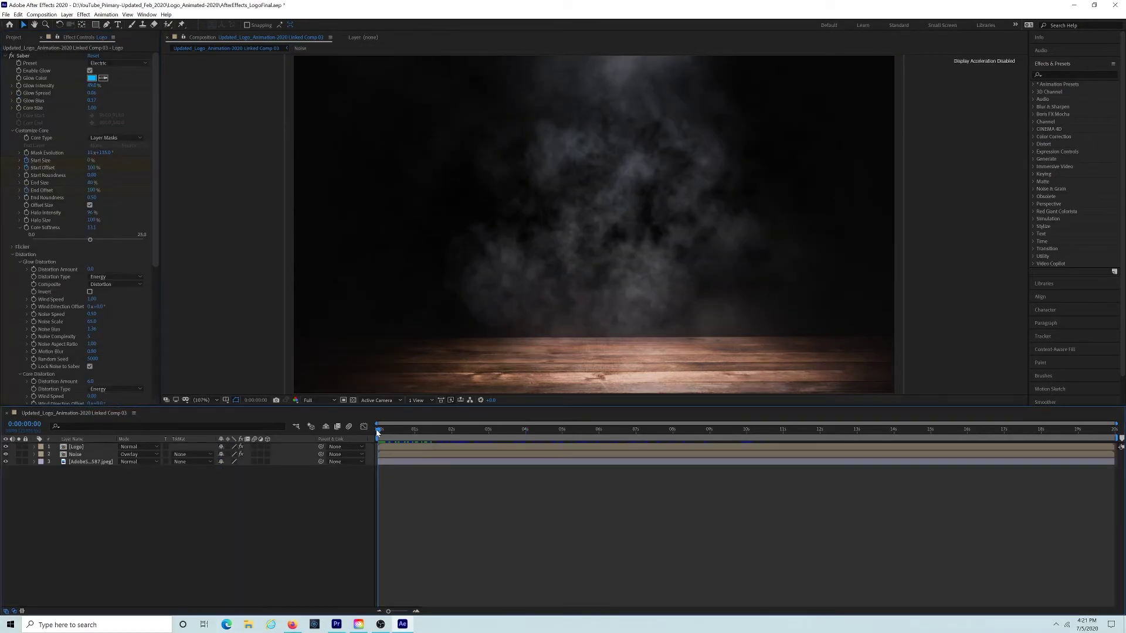
Play the glowing logo reveal preview, then return the playhead to about 0:00:03:01
key("space")
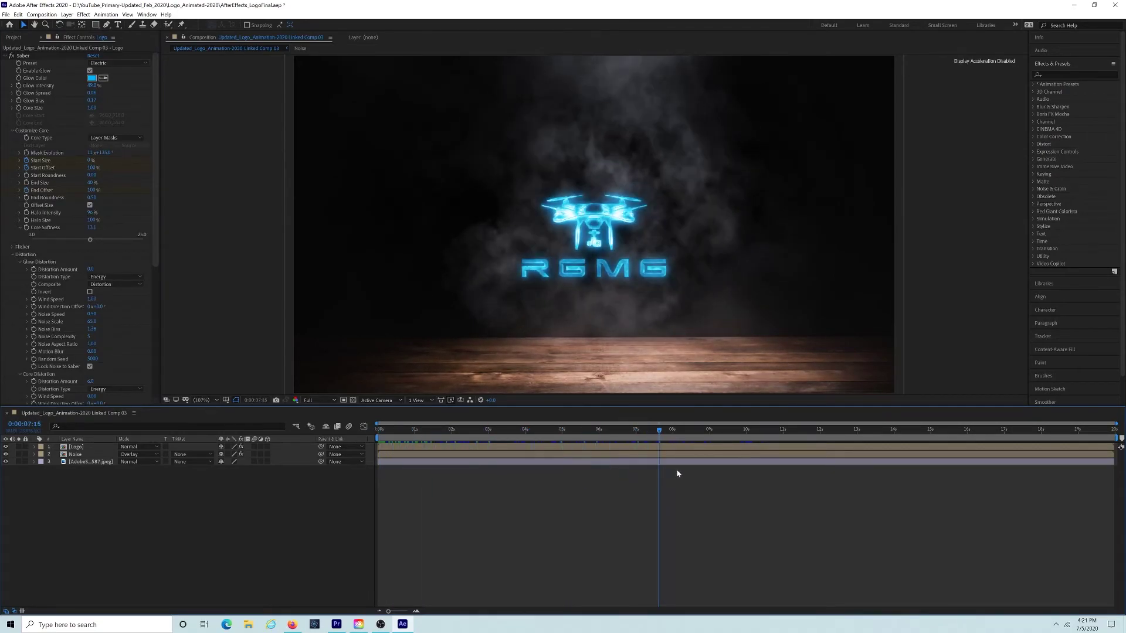
left_click_drag(681, 467, 379, 446)
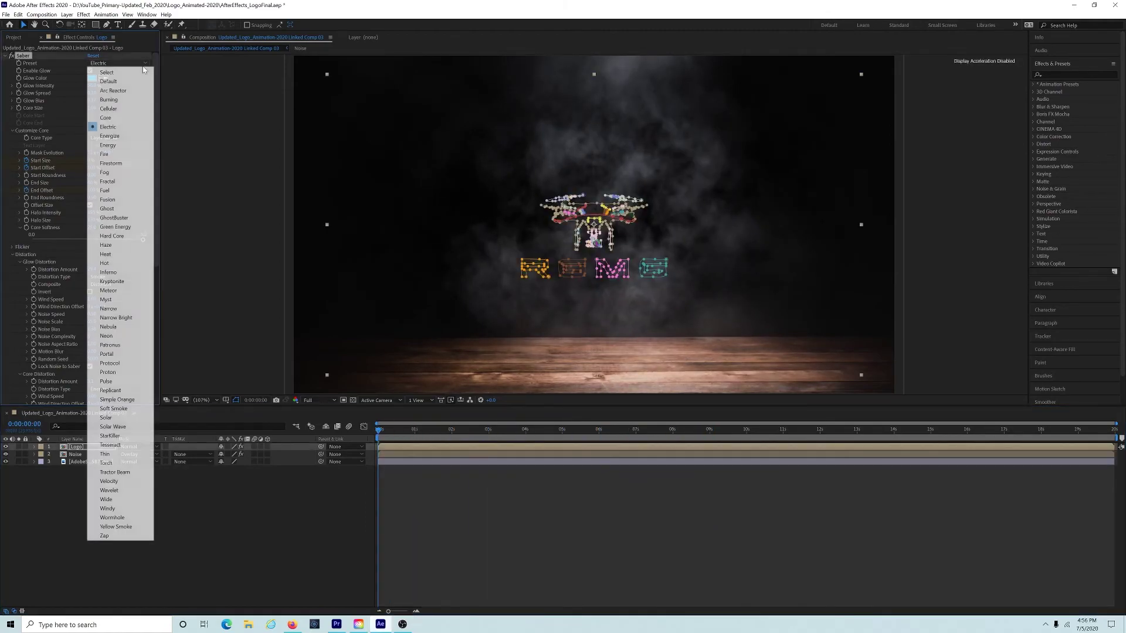